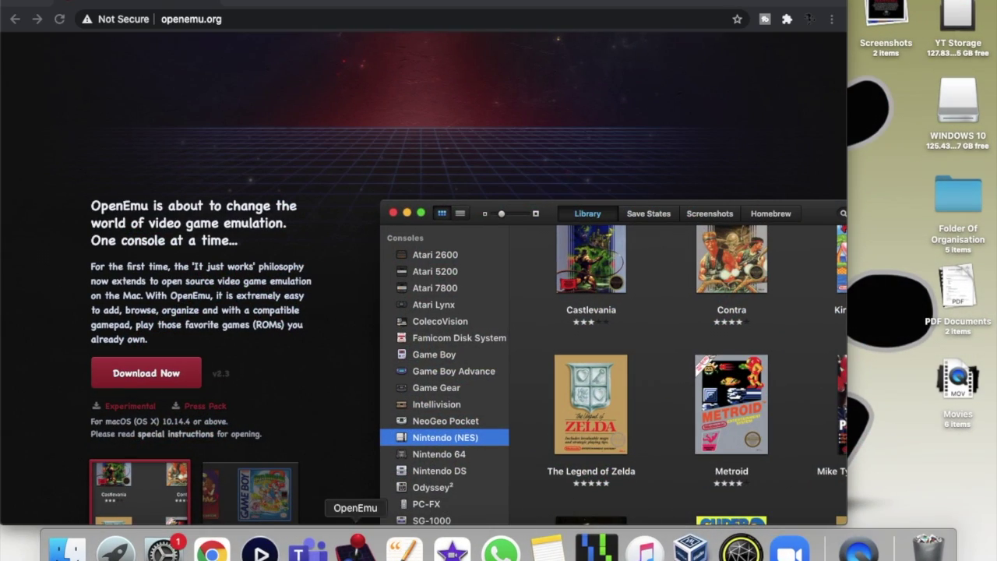
Step: Bring up the OpenEmu library, select the empty Atari 2600 console, and open the console list
click(355, 547)
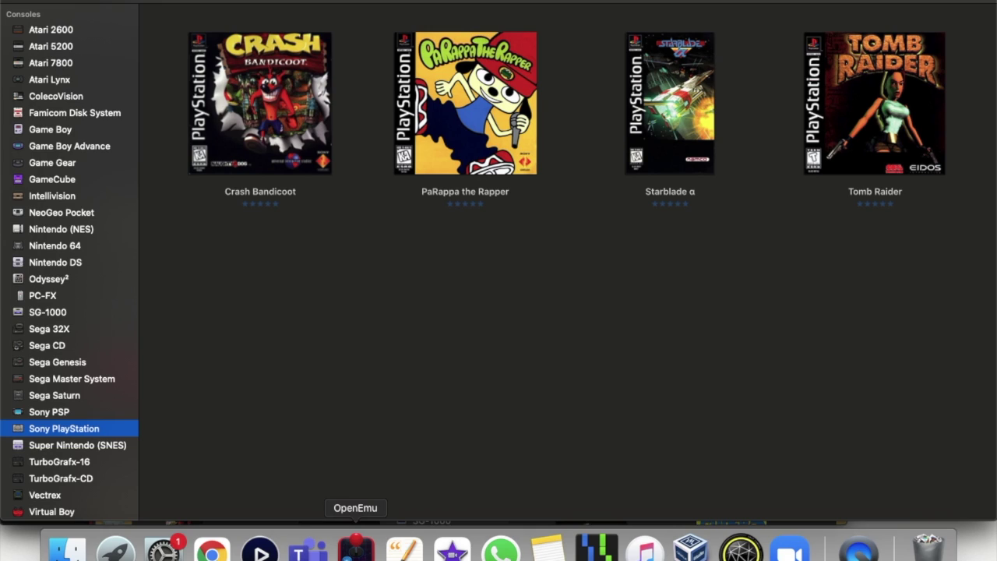
scroll(116, 347, down, 3)
scroll(116, 348, up, 5)
click(14, 31)
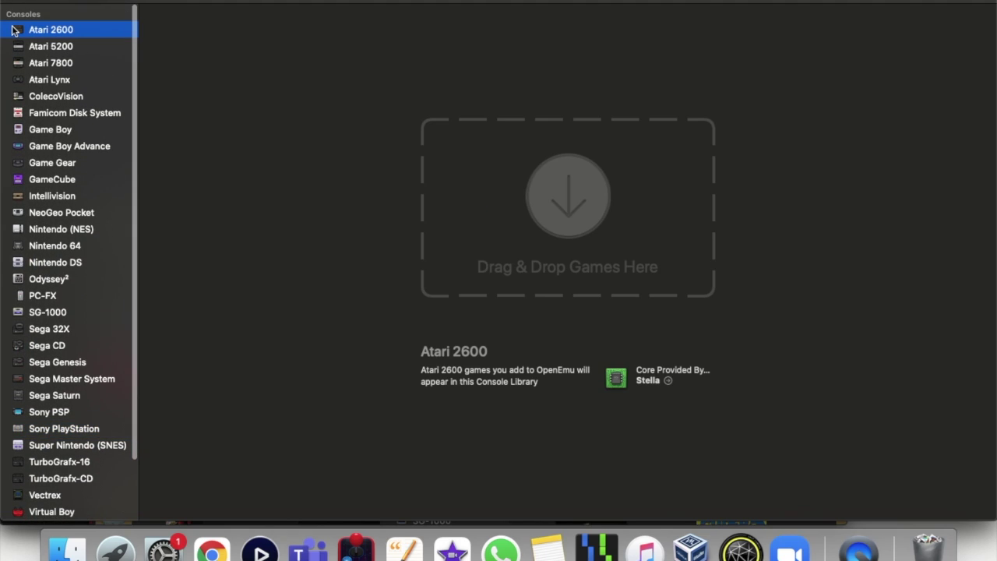
click(119, 14)
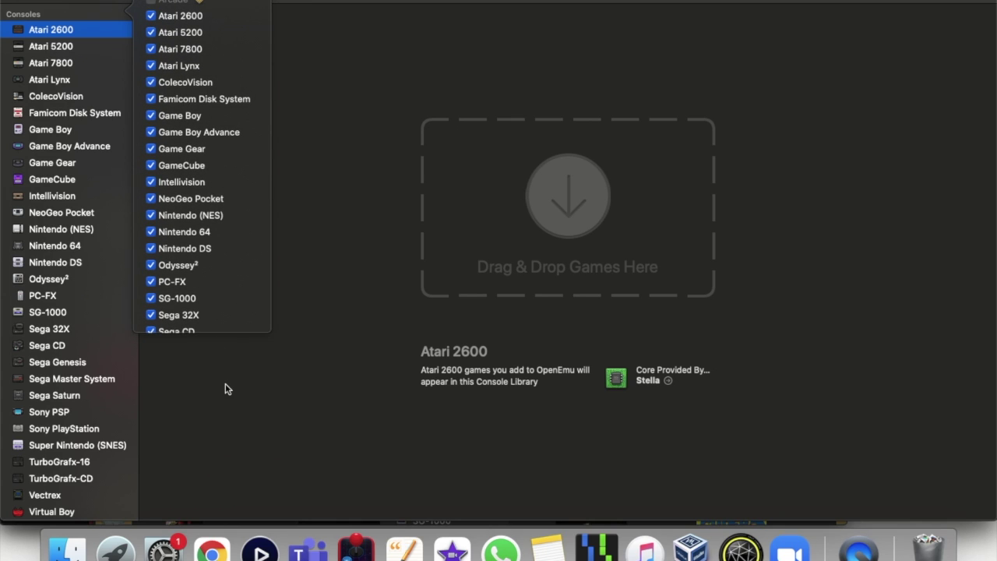
scroll(199, 300, down, 5)
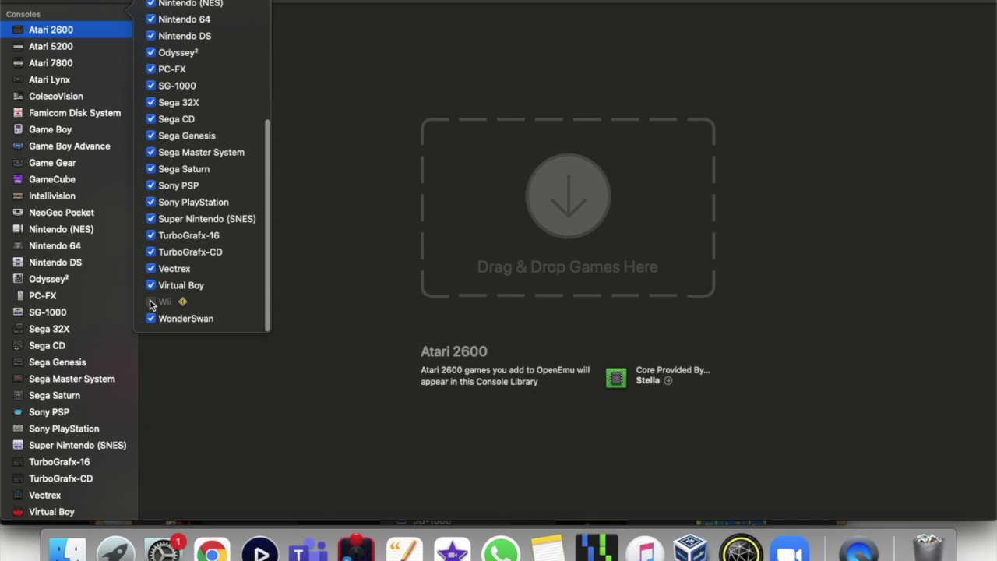
scroll(149, 300, up, 5)
click(281, 264)
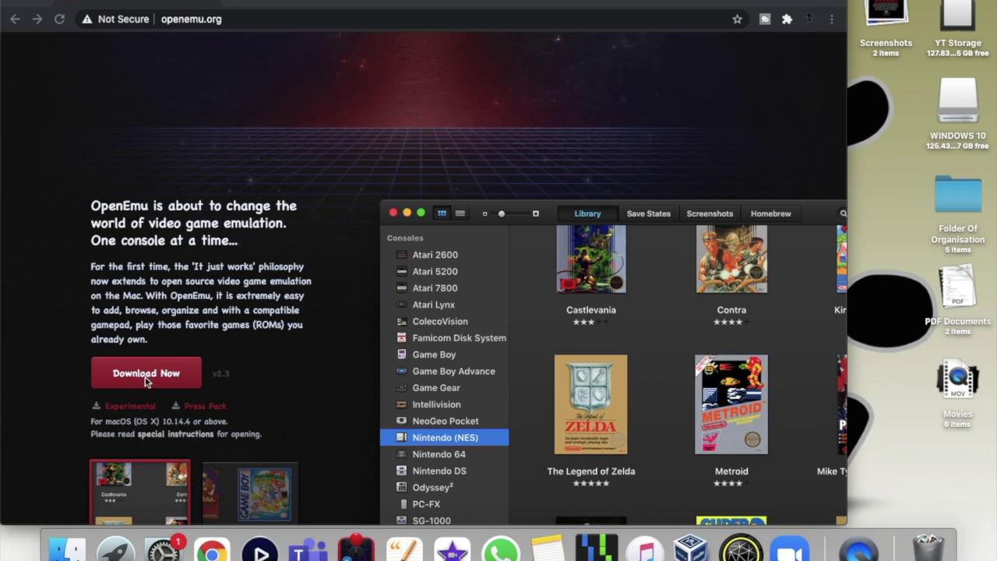
click(66, 550)
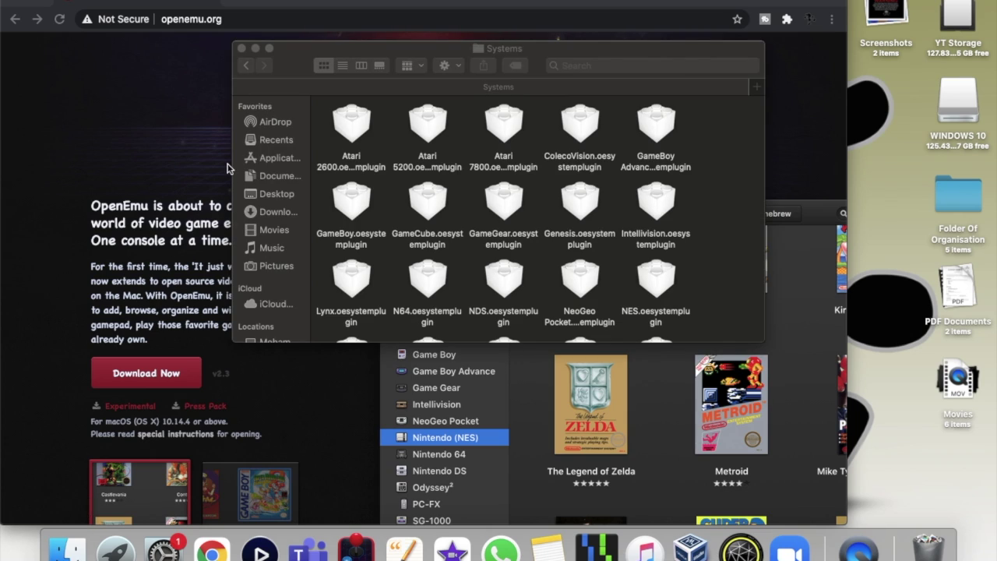
Step: Search Finder for 'mame', first within Systems and then across the whole Mac
scroll(404, 198, down, 3)
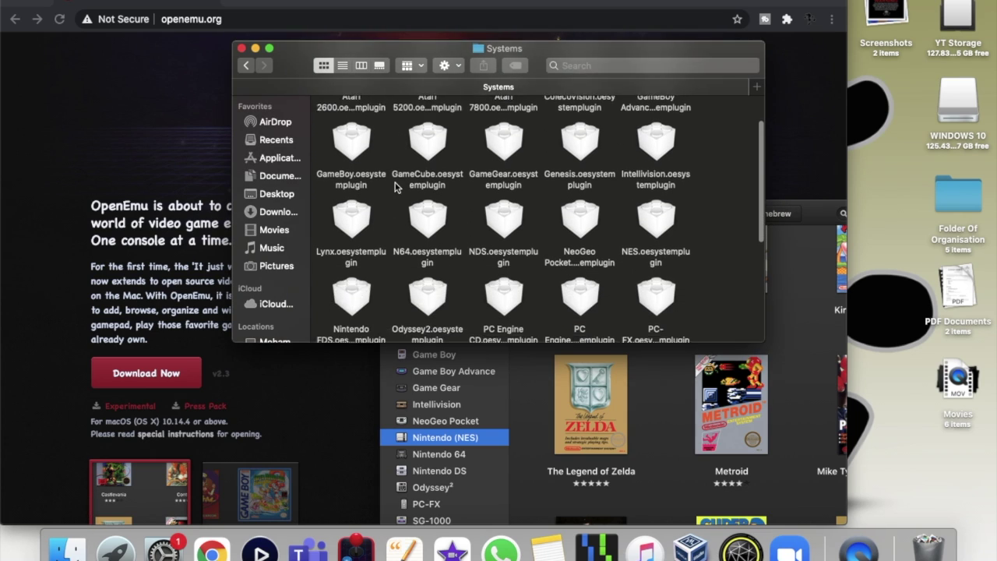
scroll(396, 189, up, 3)
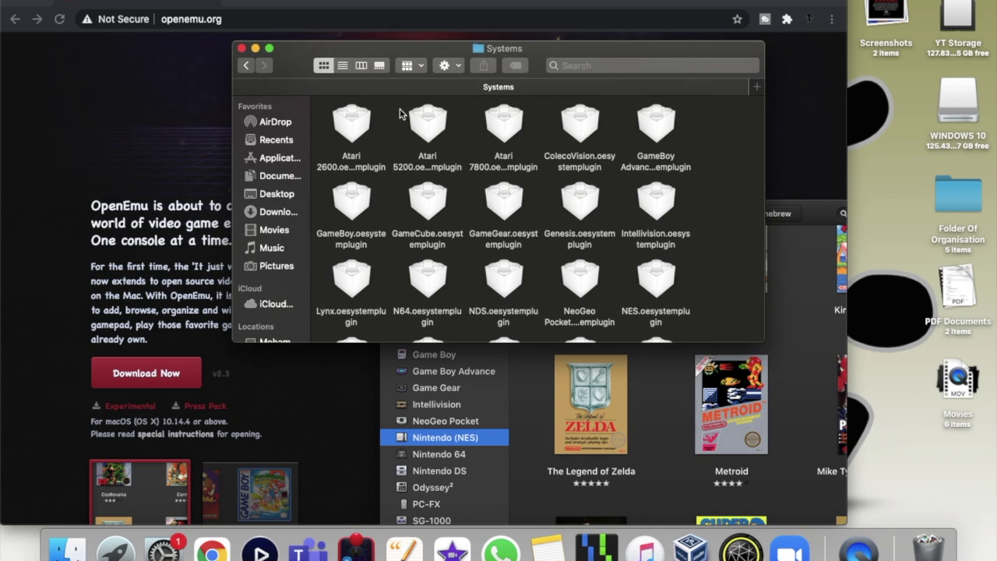
click(581, 64)
text(ms)
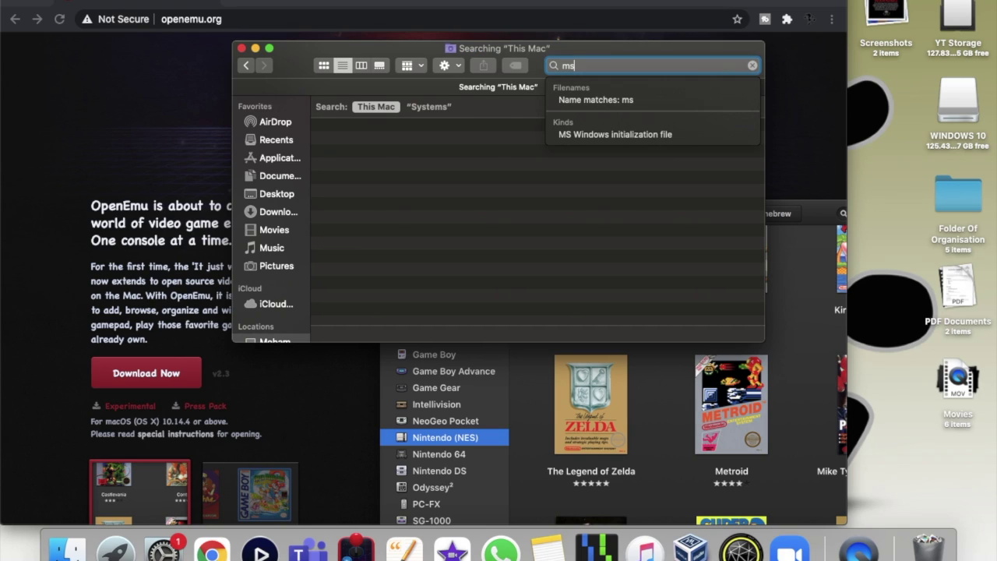
key(BackSpace)
text(ame)
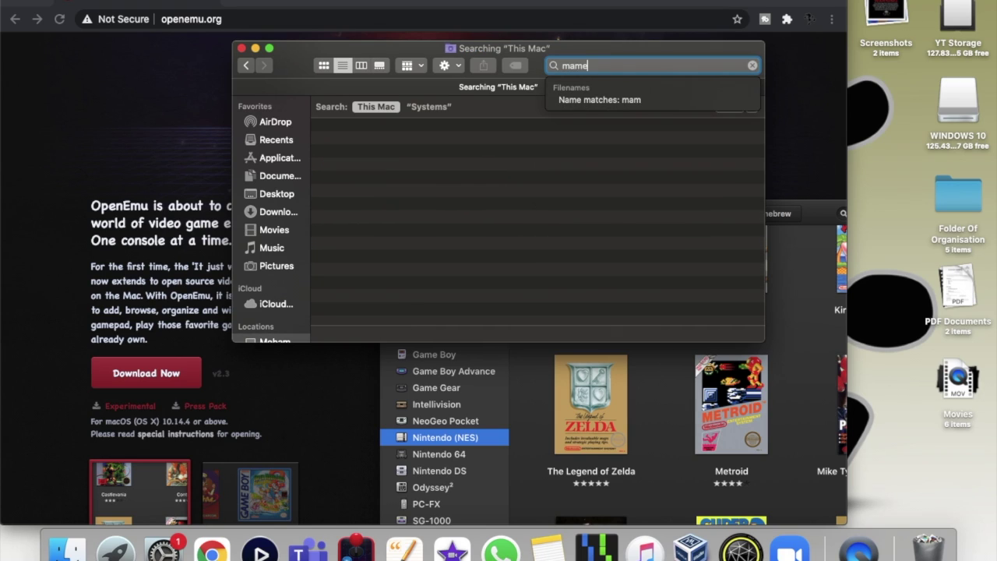
click(428, 107)
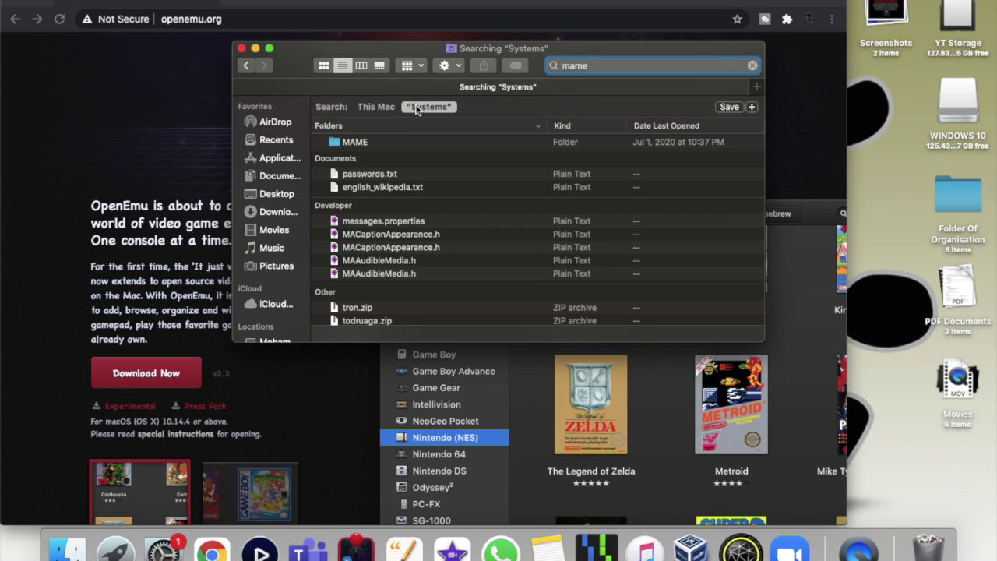
click(377, 107)
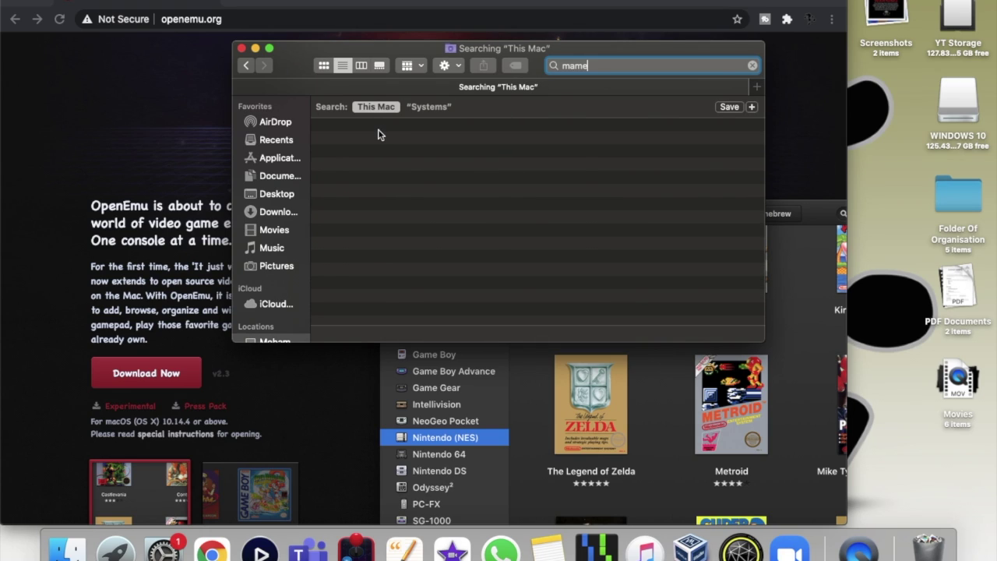
Step: Browse into the MAME folder's nvram subfolder, then return to the mame search results
double_click(378, 142)
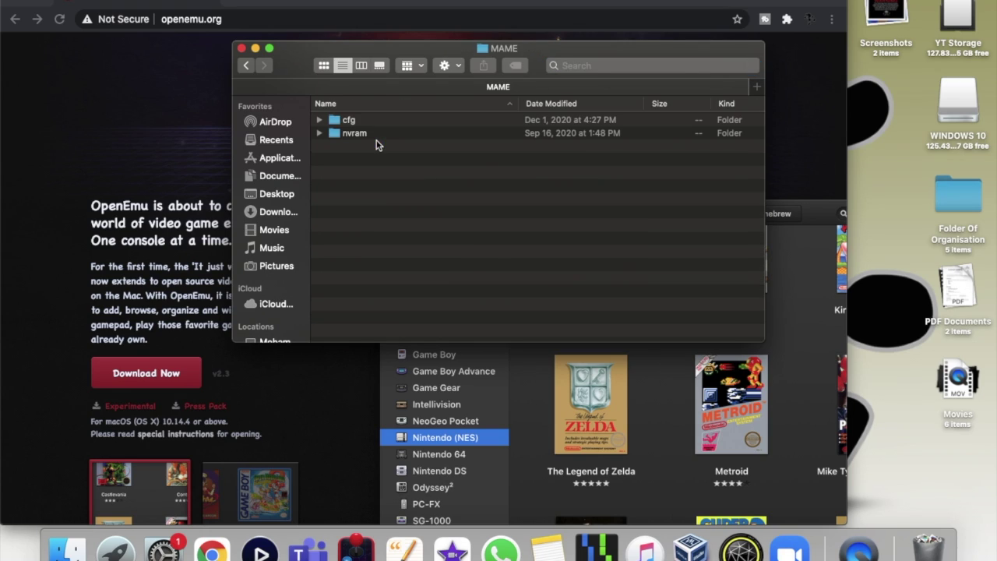
double_click(343, 133)
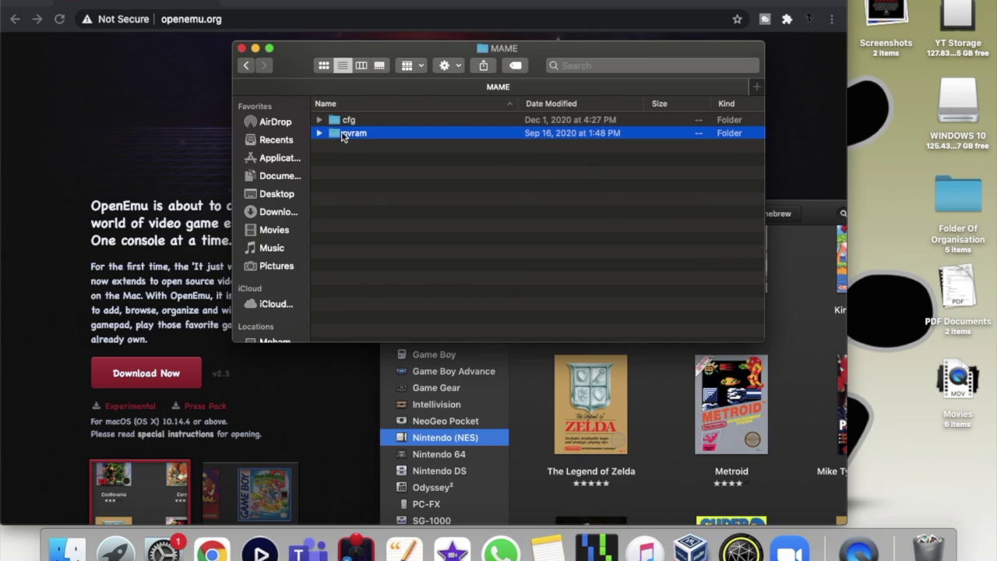
click(243, 65)
click(243, 65)
Step: Search the Systems folder for 'arcade'
click(653, 66)
click(429, 107)
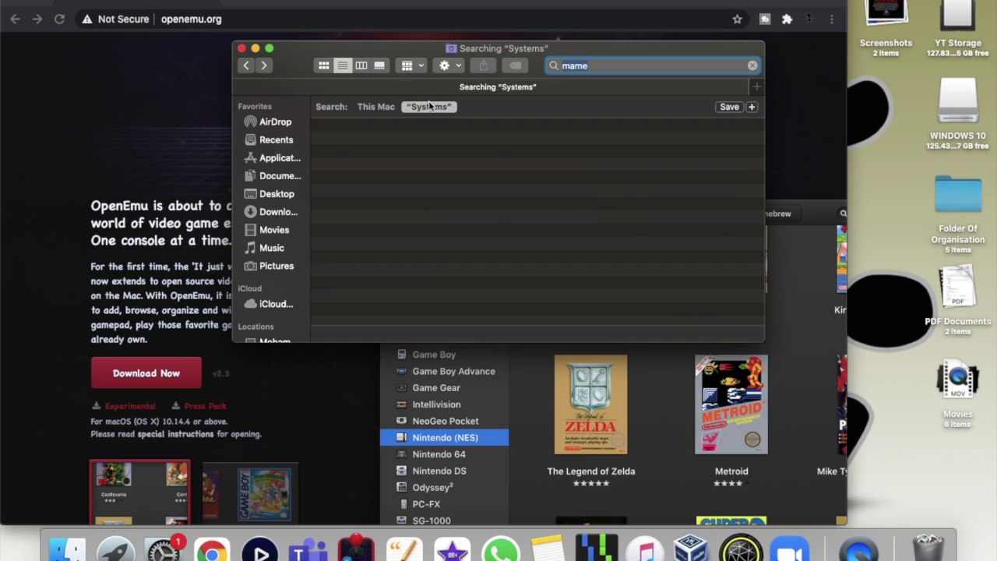
text(arcafed)
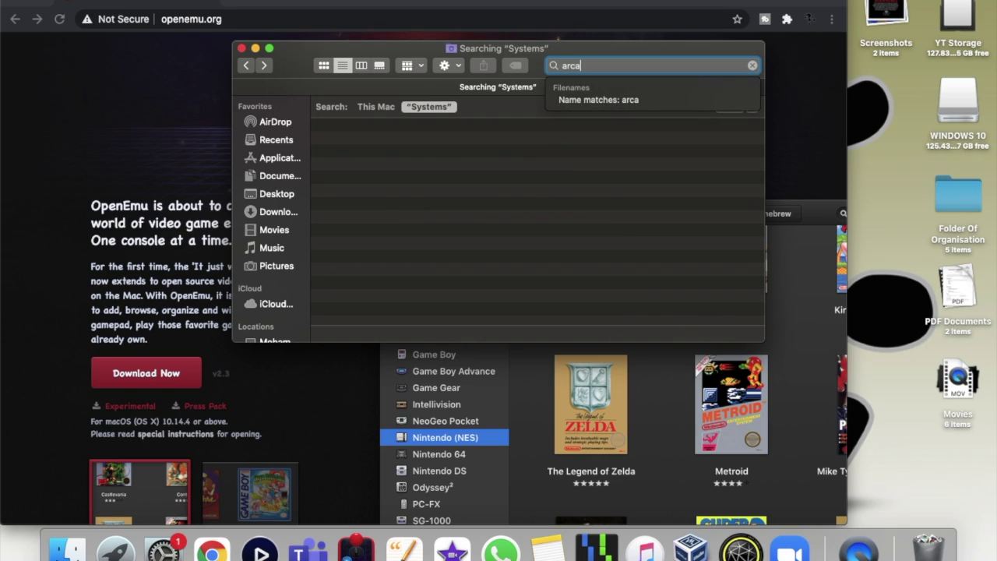
key(BackSpace)
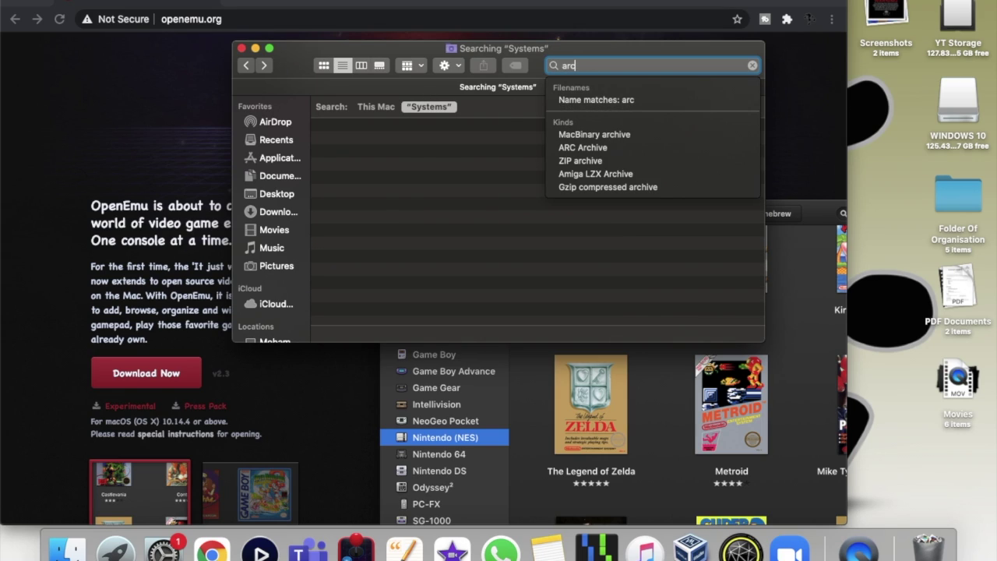
text(ade)
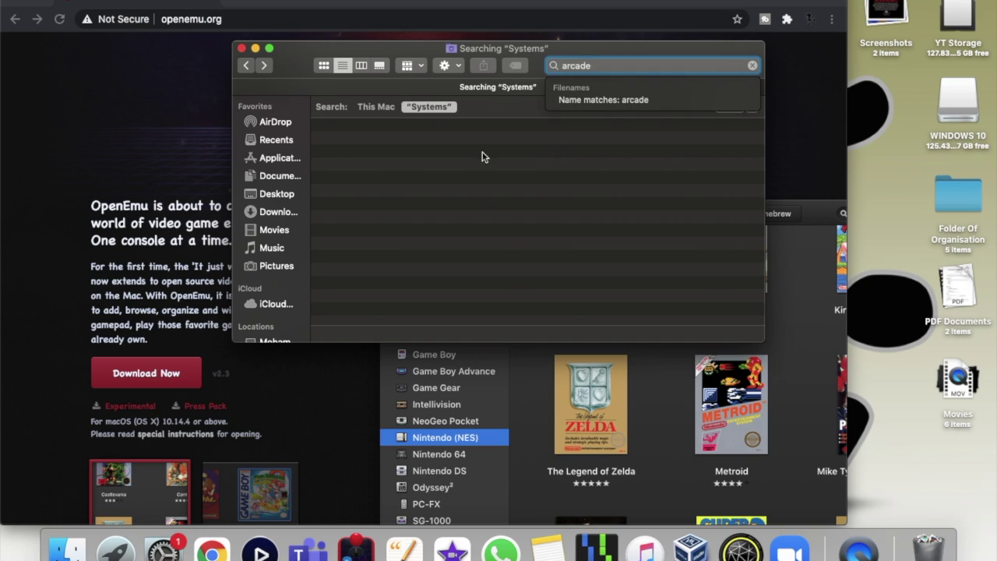
key(Return)
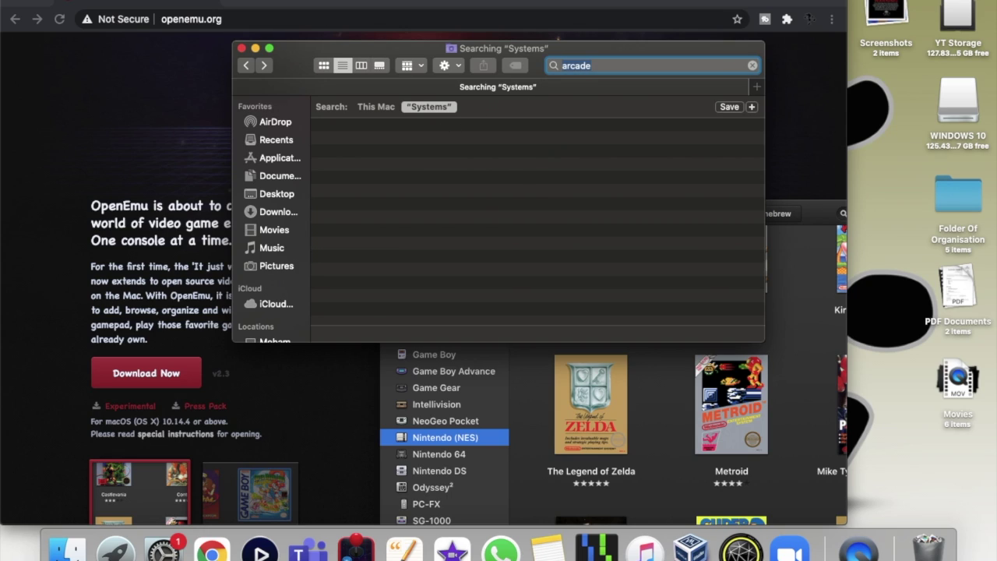
Step: Clear the search, go up to the PlugIns folder, and close the Finder window
click(753, 66)
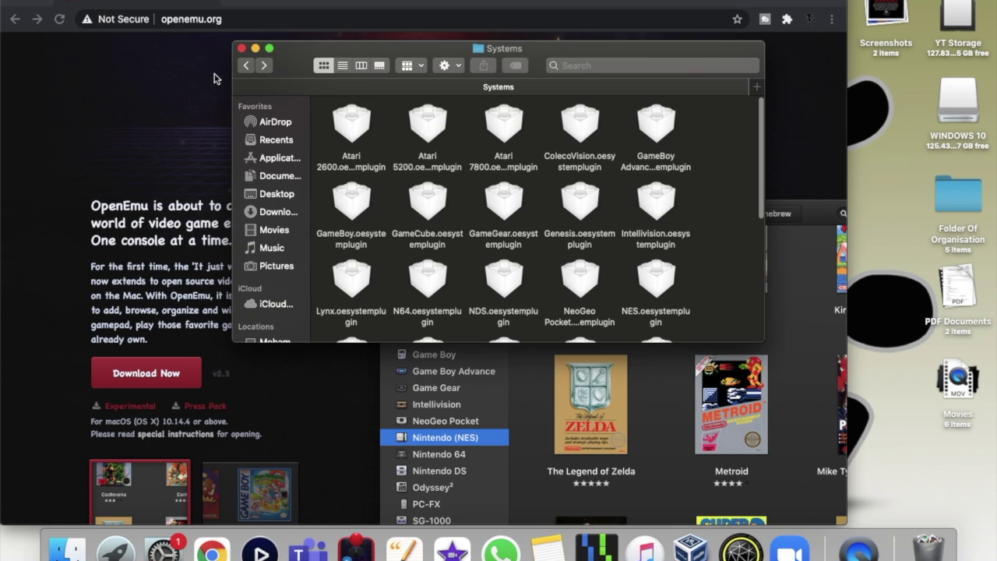
click(243, 66)
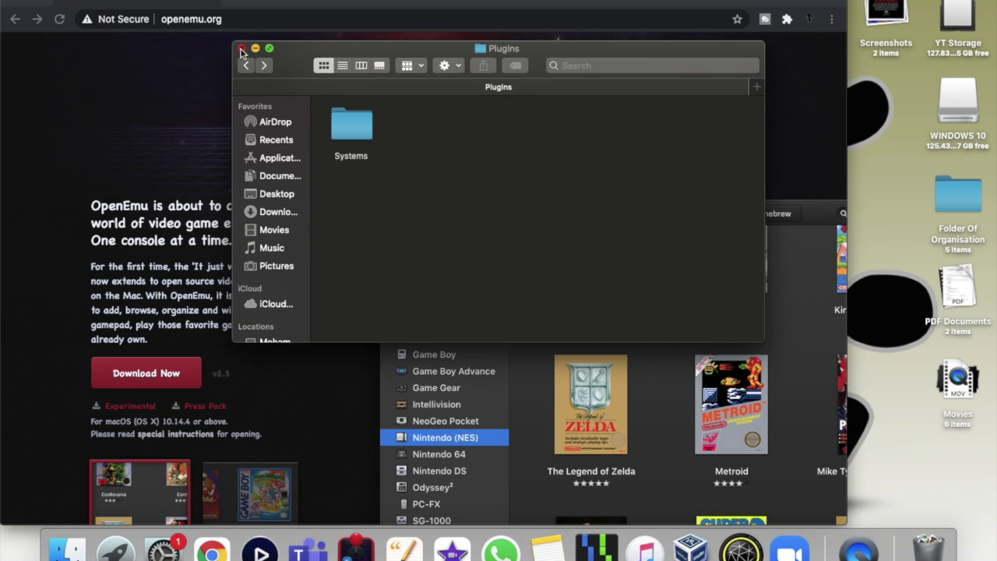
click(241, 48)
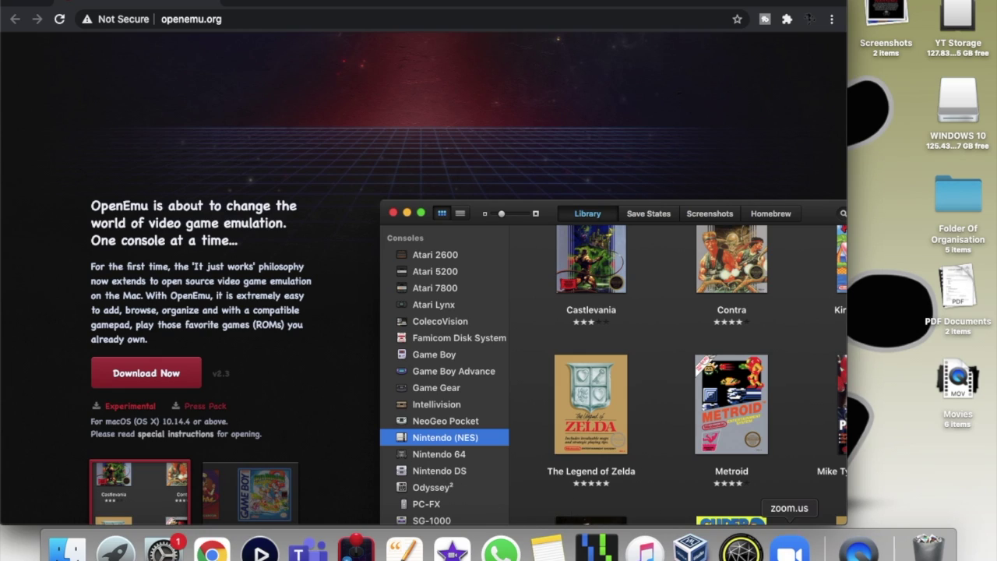
click(343, 549)
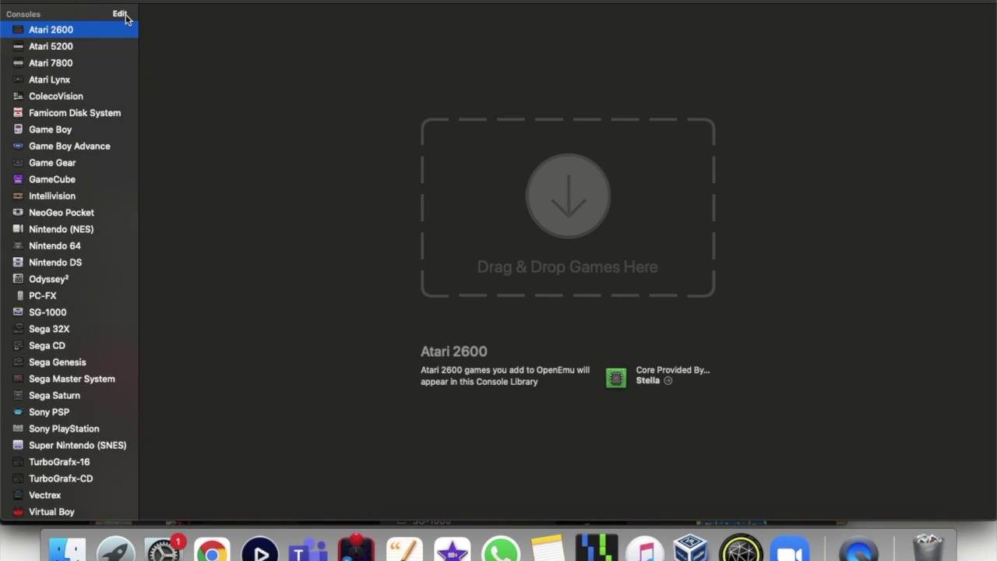
click(127, 17)
click(151, 132)
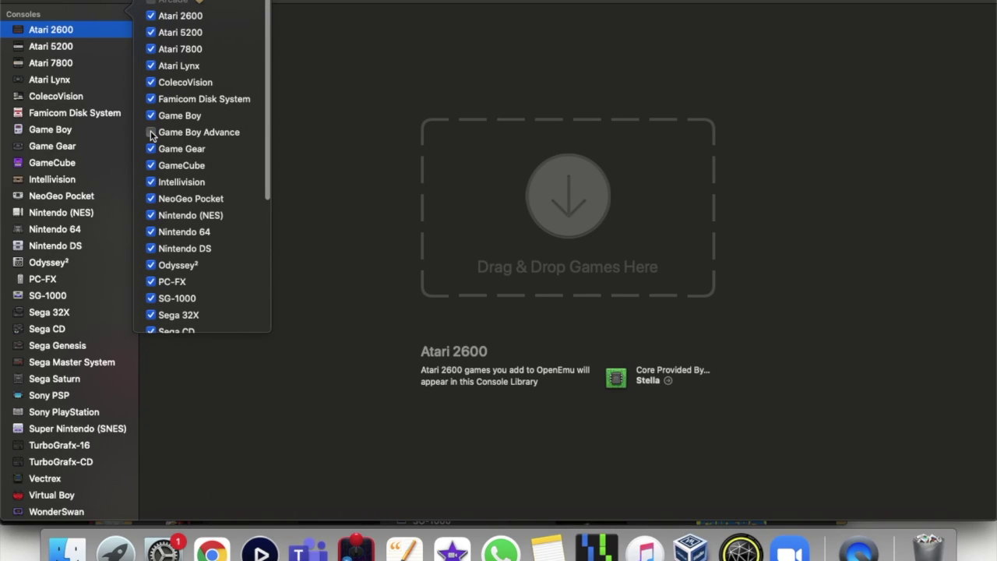
click(151, 134)
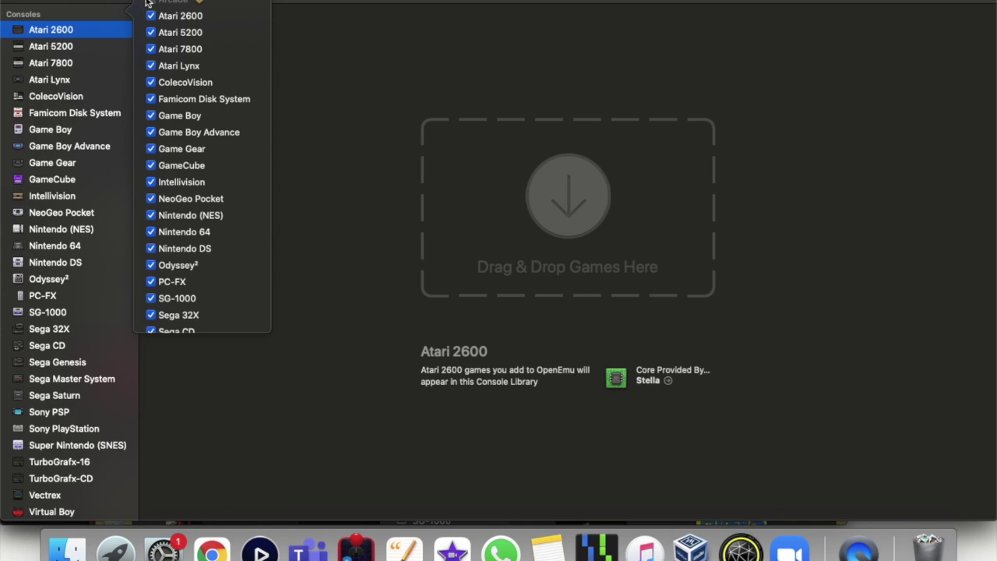
click(370, 60)
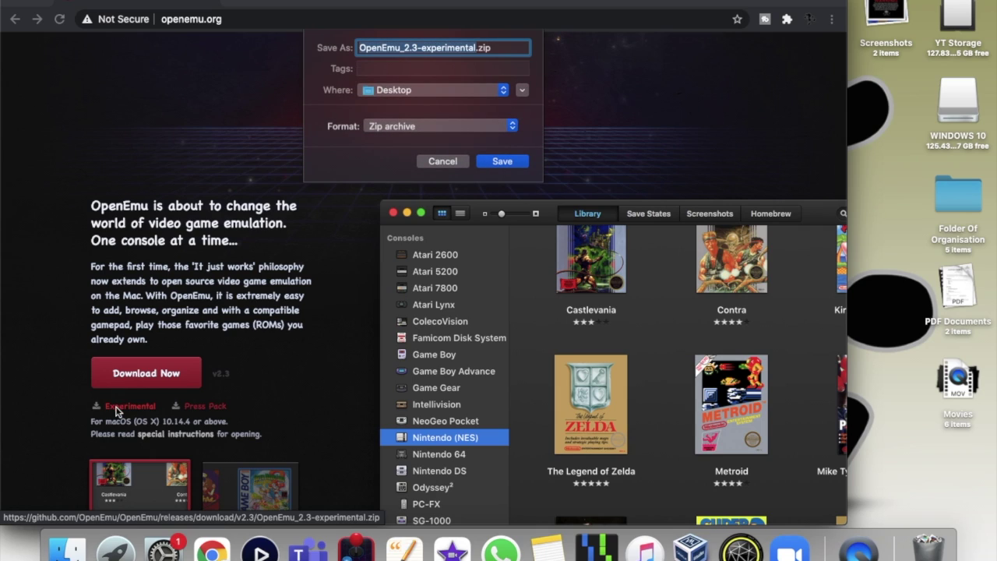
Step: Save OpenEmu_2.3-experimental.zip to the Desktop and select the downloaded zip there
click(491, 161)
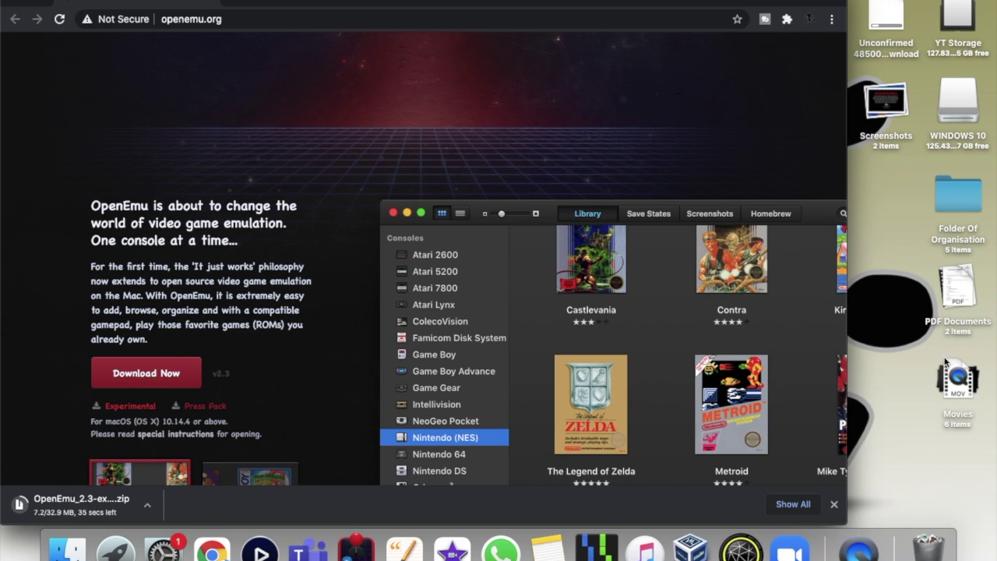
drag(958, 382, 983, 31)
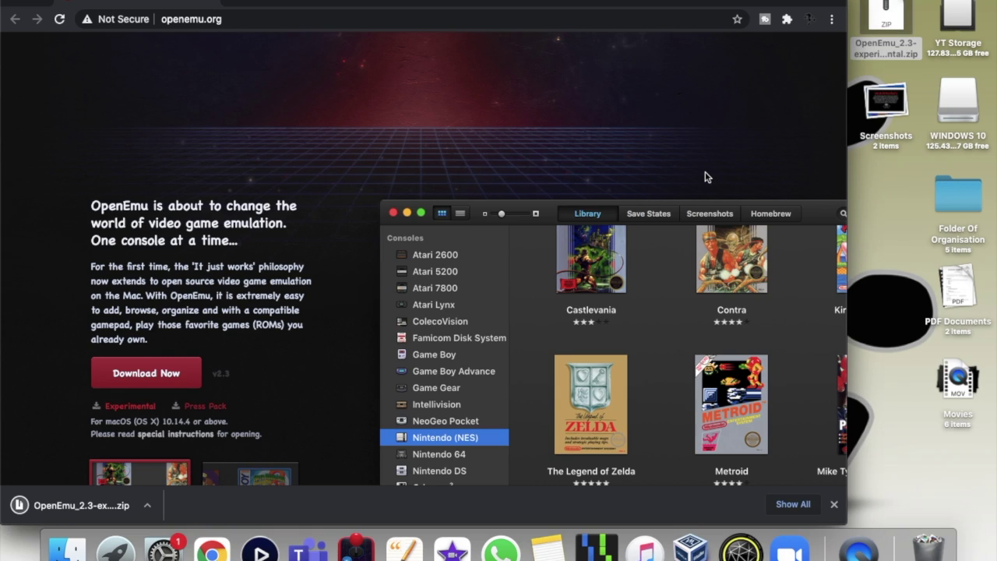
click(876, 48)
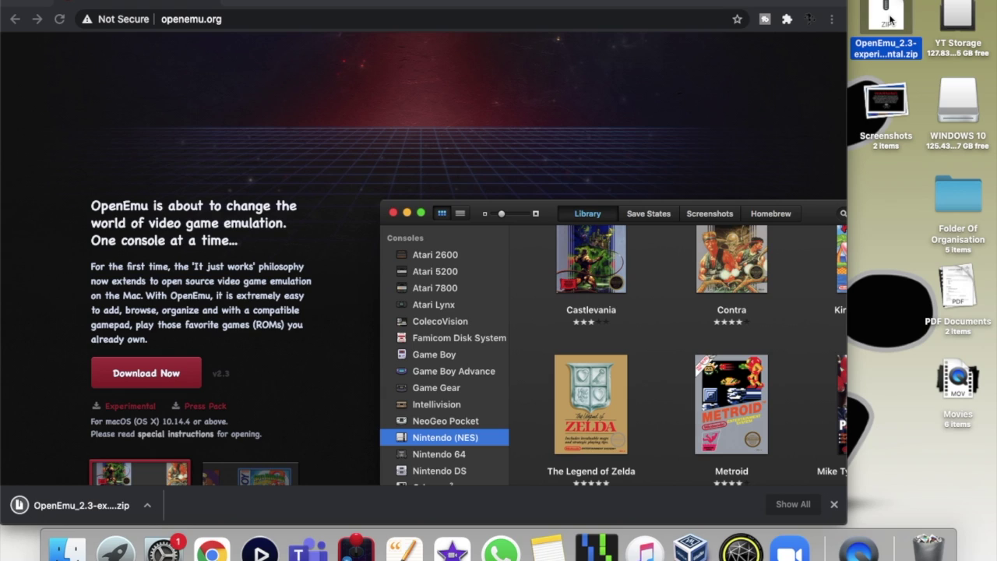
Step: Extract the OpenEmu zip, trash the zip, and open the extracted OpenEmu_2.3-experimental folder
double_click(876, 48)
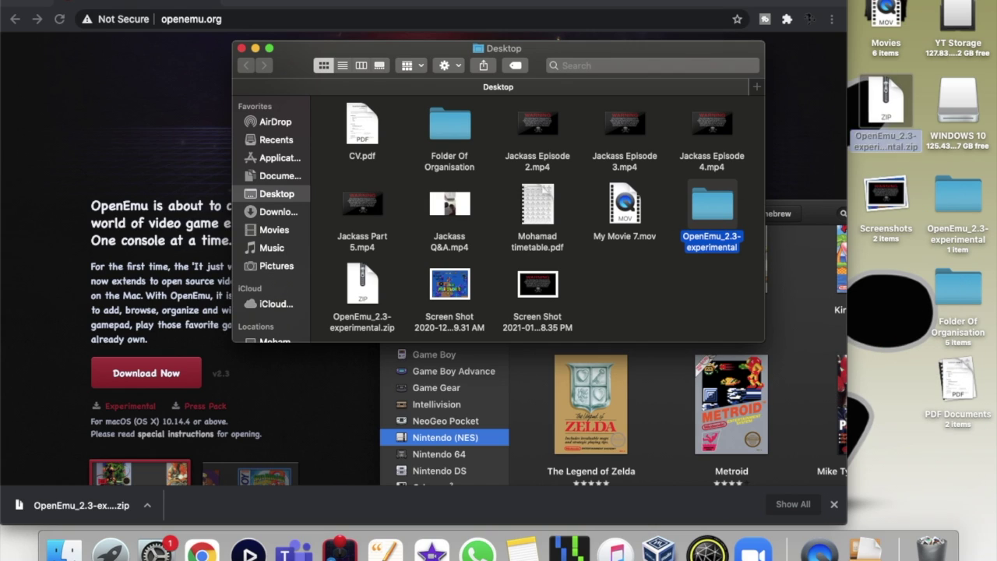
click(934, 213)
drag(886, 109, 931, 545)
double_click(710, 222)
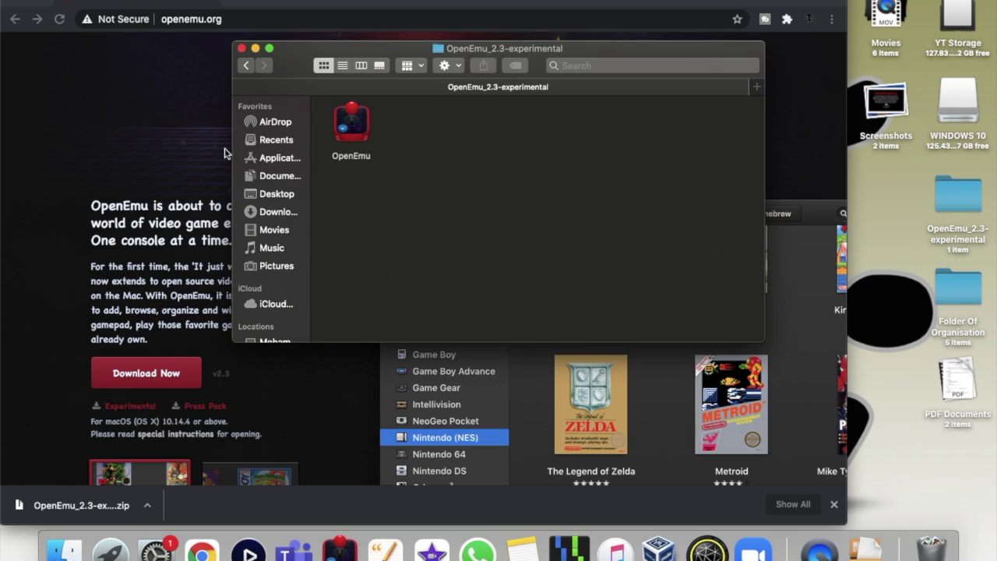
Step: Show the OpenEmu app's package contents and navigate to Contents/PlugIns/Systems
right_click(359, 114)
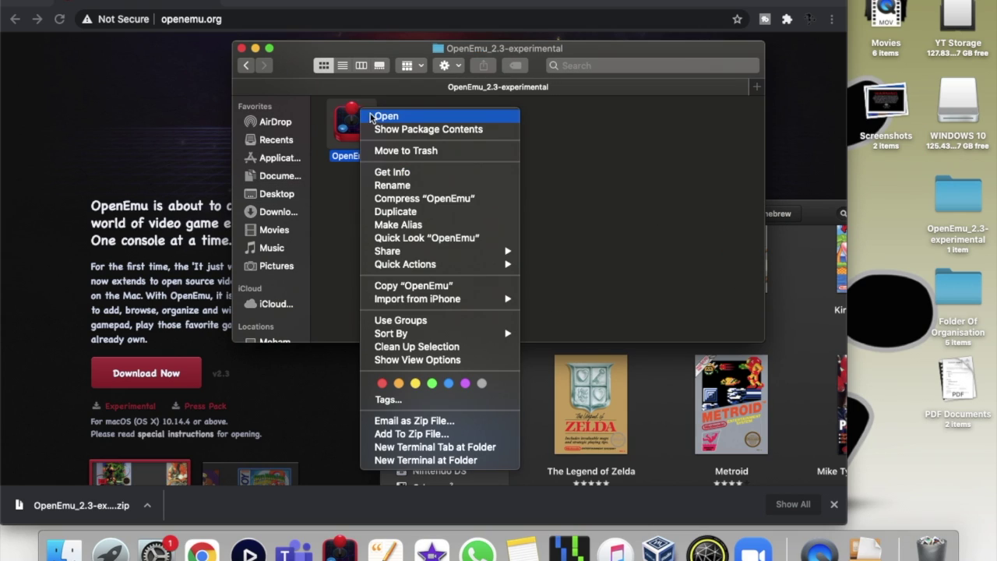
click(380, 129)
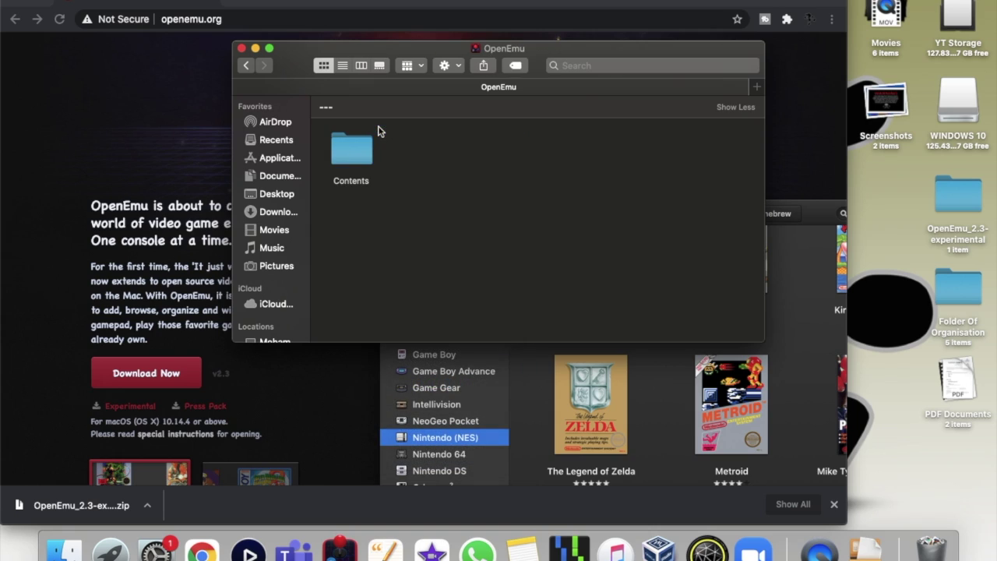
double_click(358, 150)
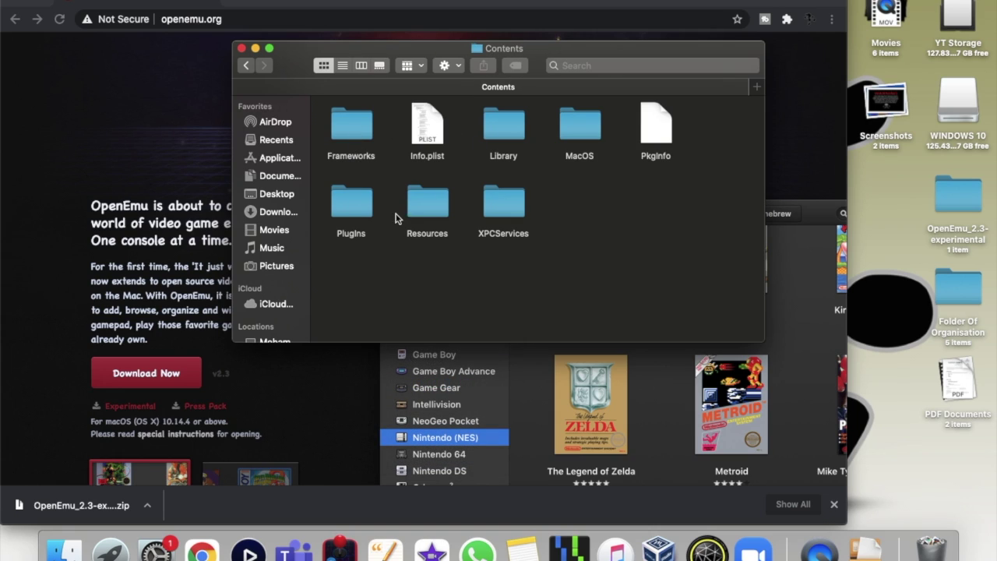
double_click(354, 210)
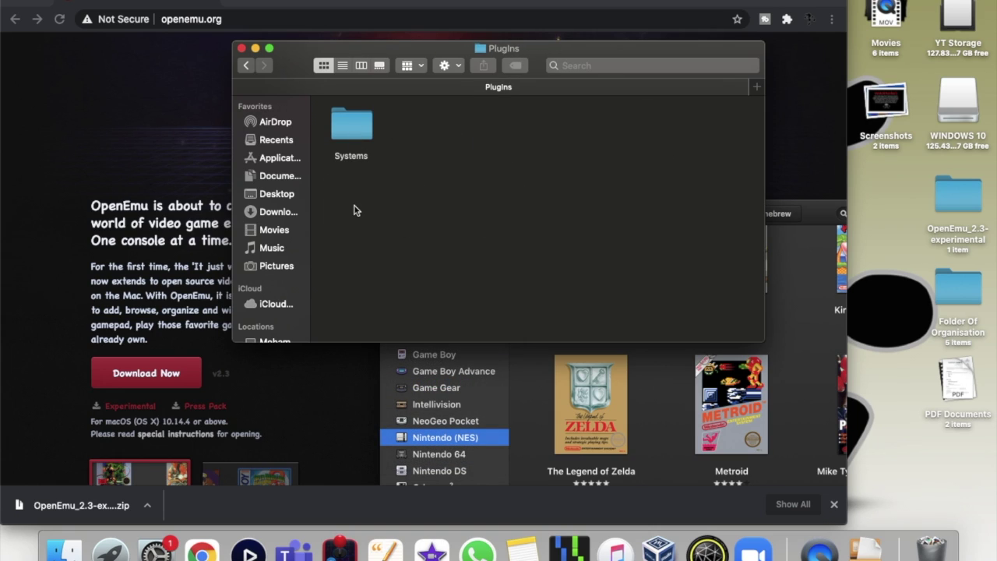
double_click(349, 117)
Step: Copy Arcade.oesystemplugin to the Desktop and trash the extracted OpenEmu_2.3-experimental folder
click(348, 134)
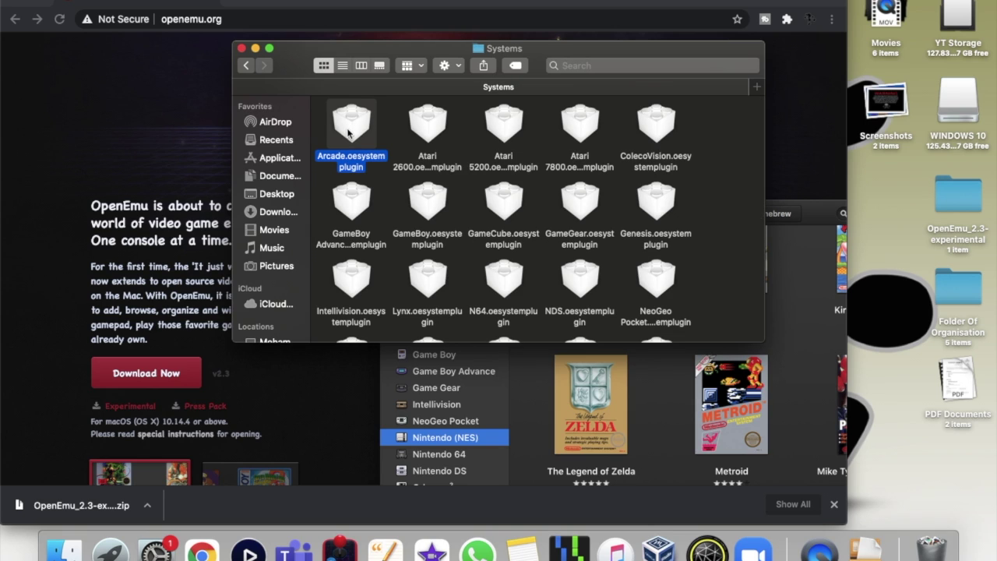
double_click(353, 134)
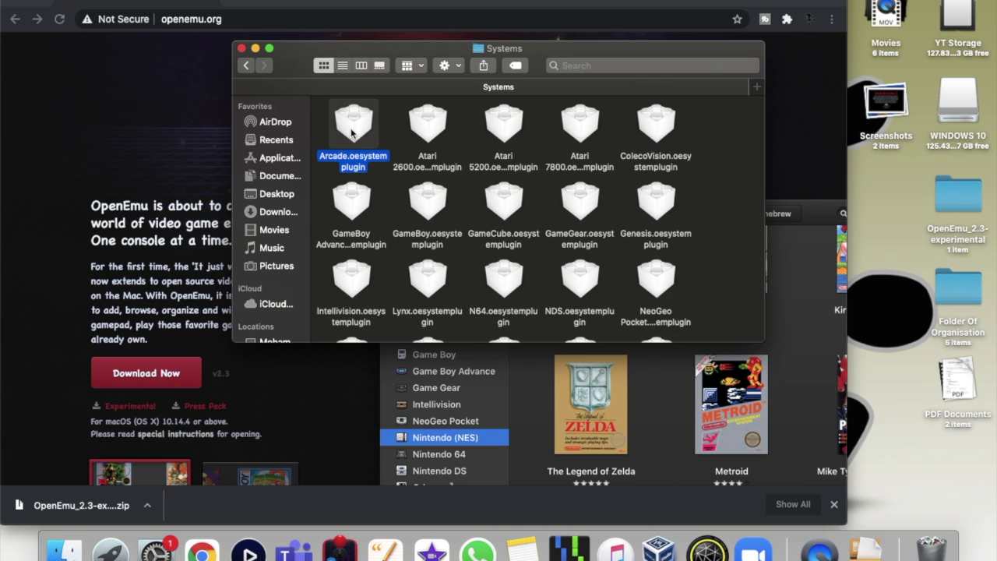
drag(351, 134, 868, 248)
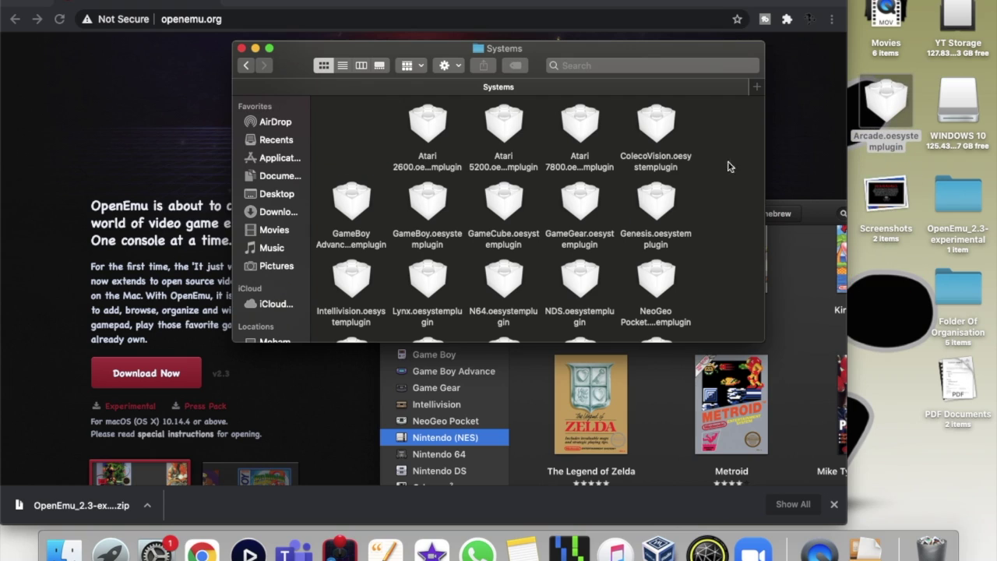
click(243, 48)
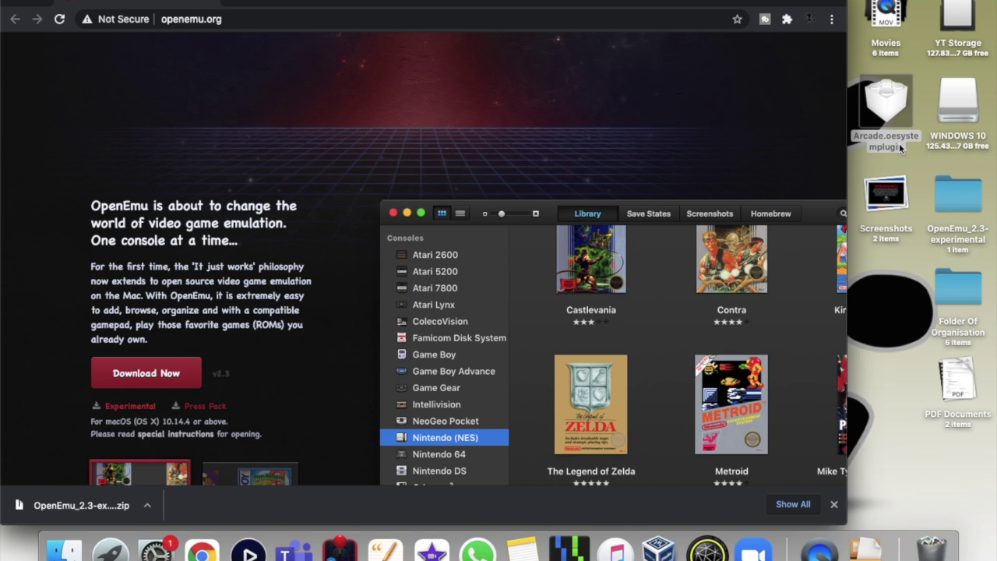
drag(959, 198, 960, 296)
drag(964, 209, 934, 546)
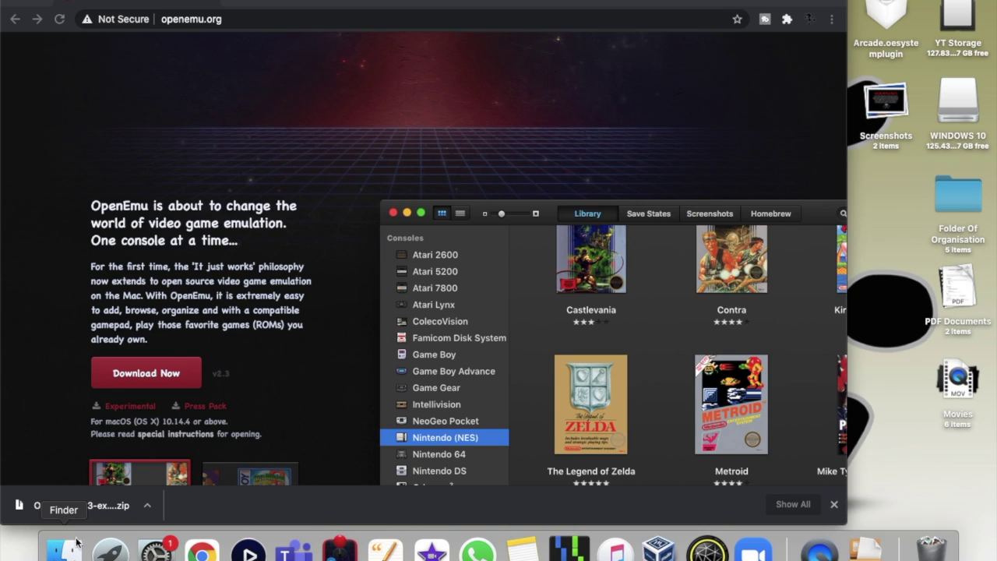
Step: Open the installed OpenEmu app's package contents from Applications and navigate to Contents/PlugIns
click(59, 554)
click(292, 175)
click(287, 158)
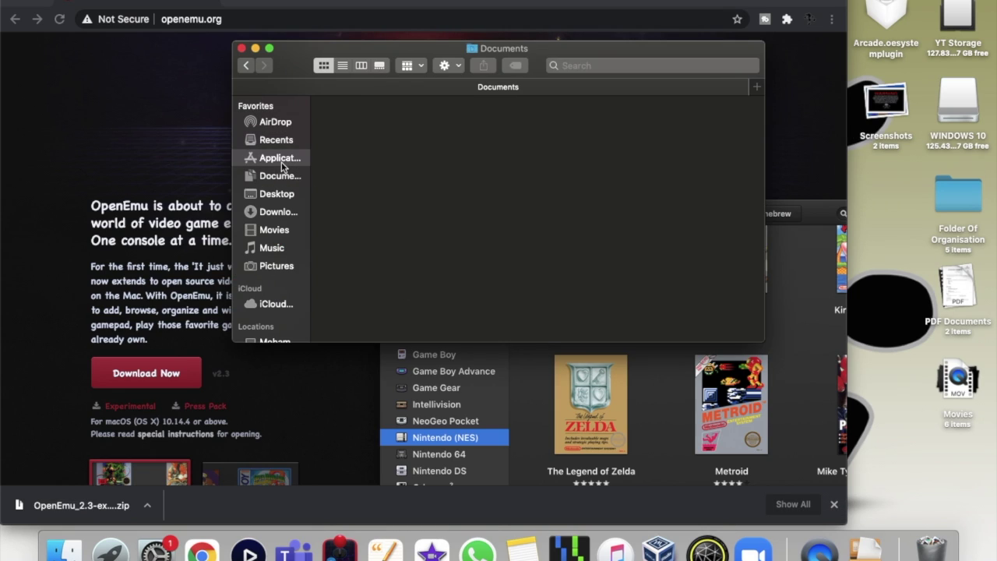
right_click(620, 158)
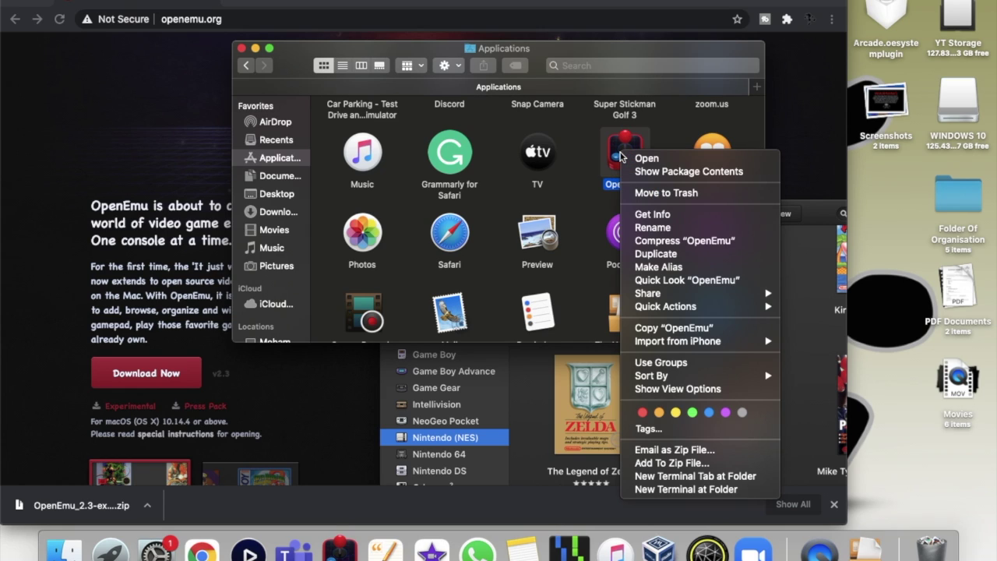
click(647, 171)
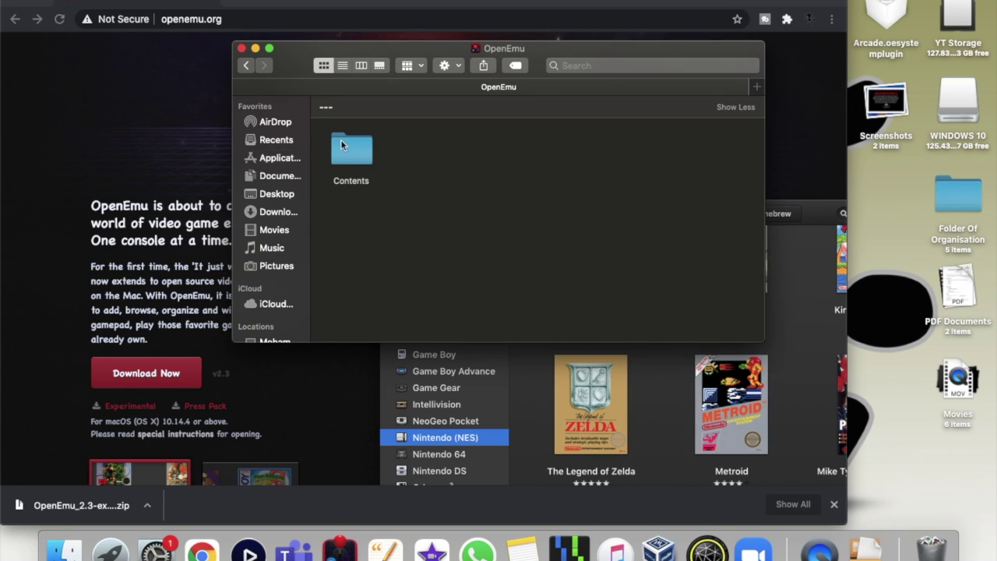
double_click(342, 145)
double_click(352, 204)
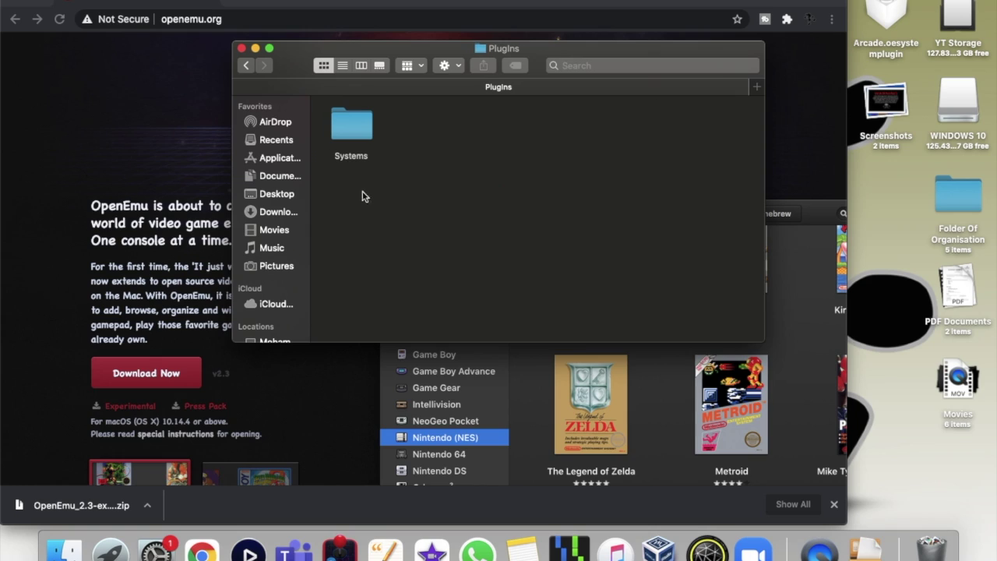
Step: Drag Arcade.oesystemplugin from the Desktop into the Systems folder and locate it there
drag(886, 15, 342, 122)
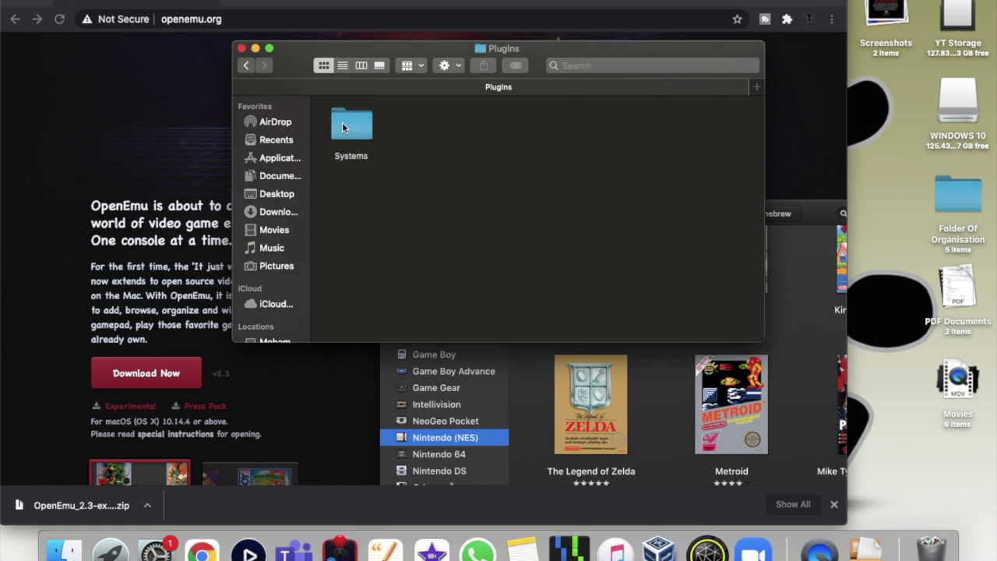
double_click(344, 127)
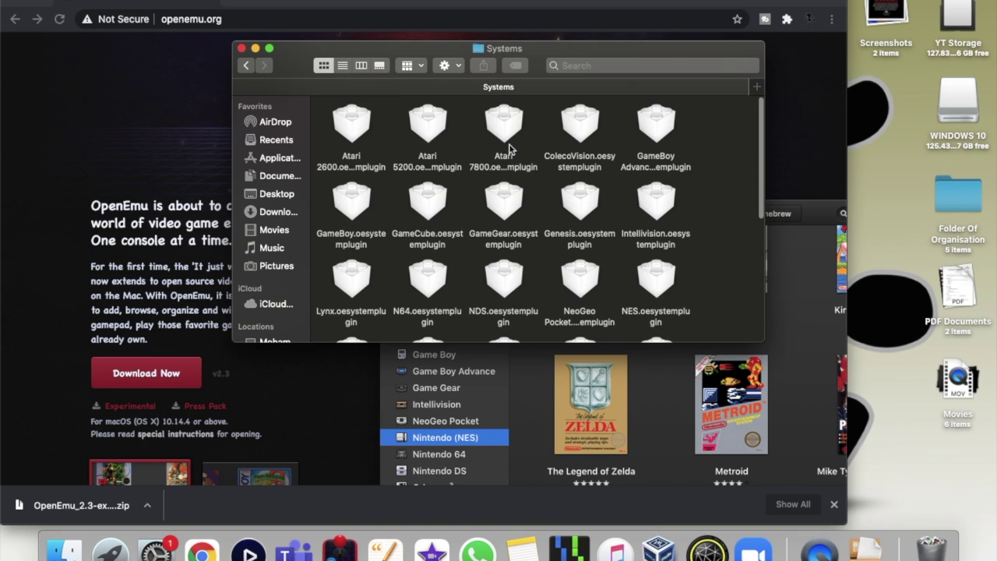
scroll(491, 234, down, 10)
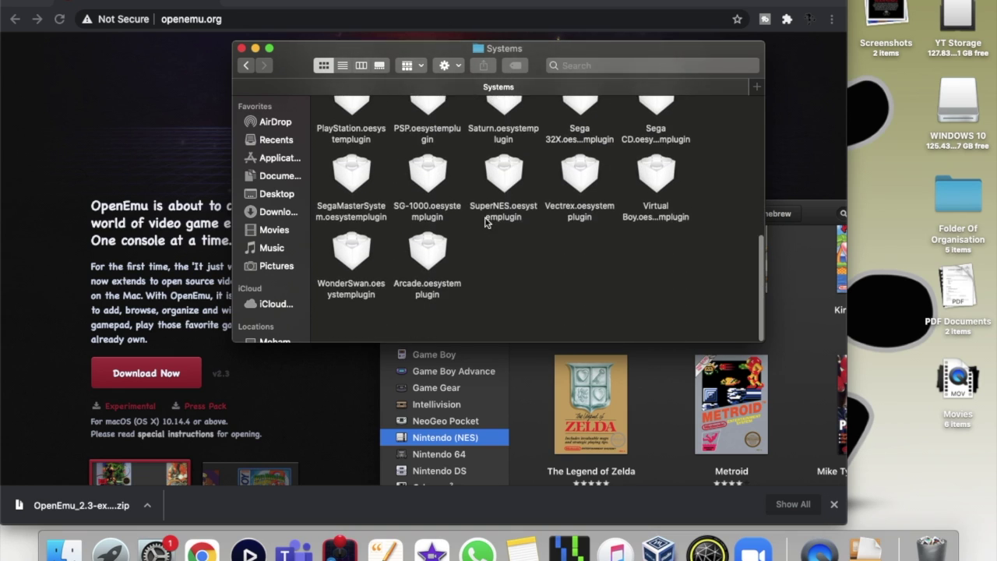
click(425, 291)
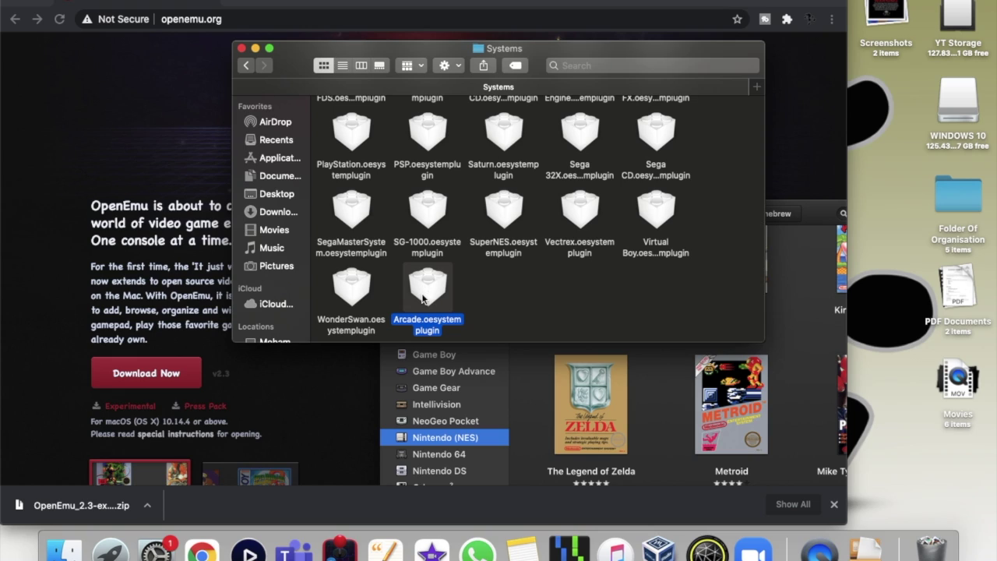
Step: Clean up the Systems folder's plugin icons and sort them by Name
click(508, 286)
click(446, 65)
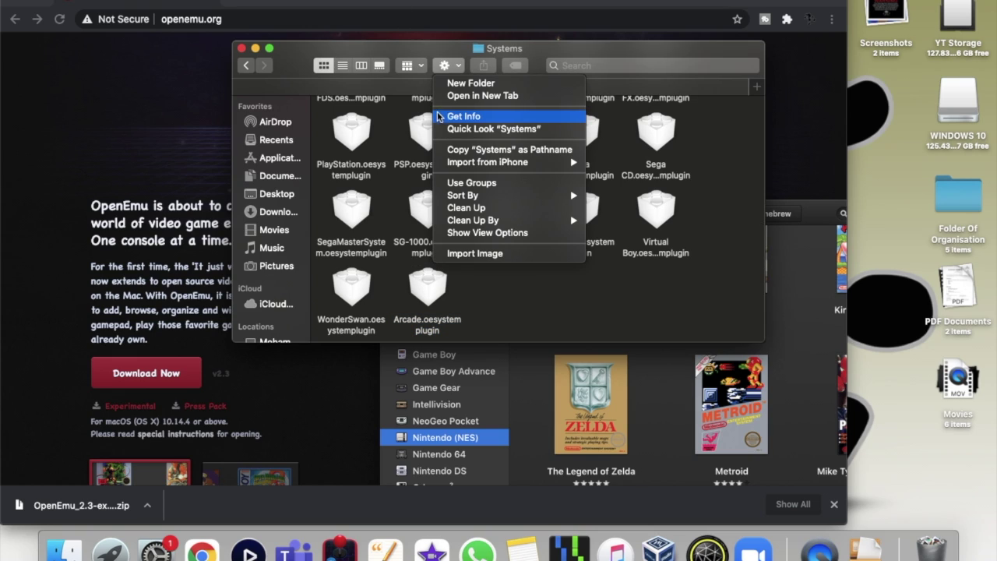
click(481, 208)
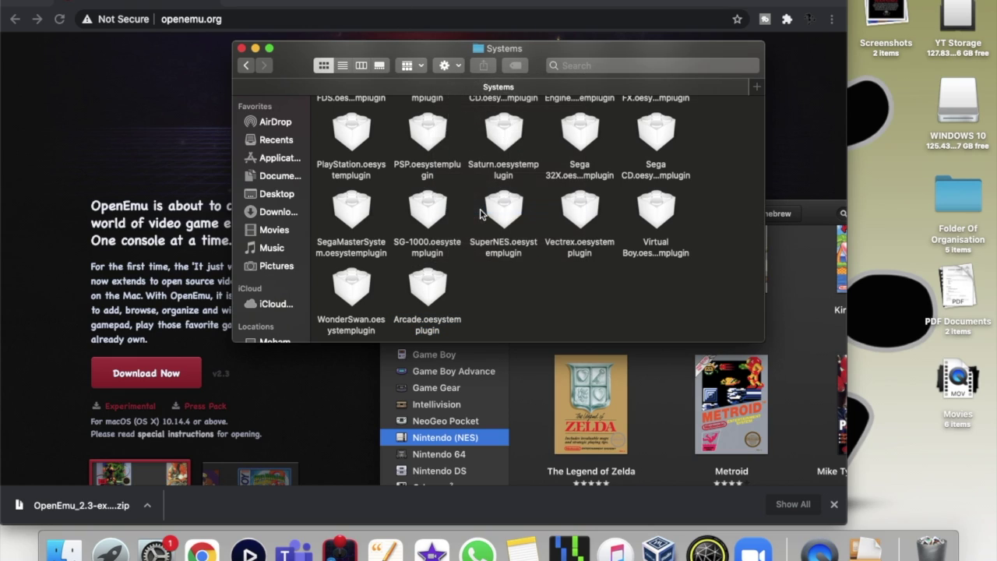
click(445, 66)
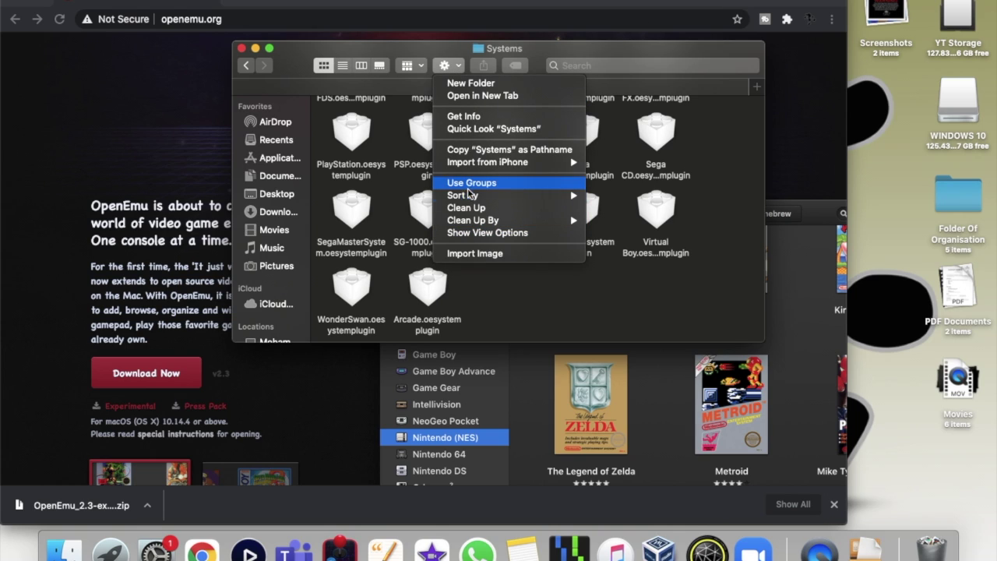
mouse_move(486, 200)
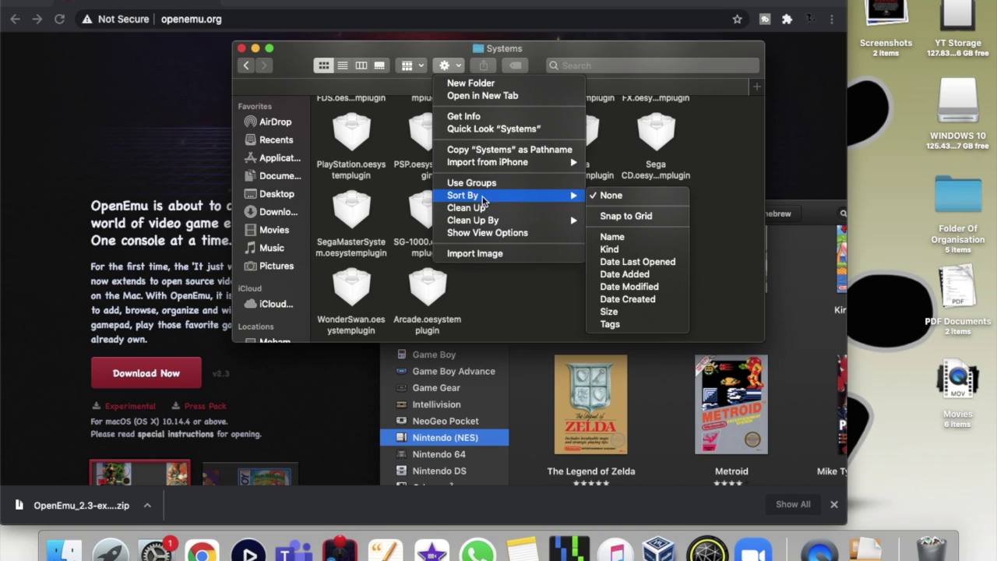
click(612, 236)
Step: Close the Systems folder window and return to the OpenEmu library
scroll(572, 218, up, 3)
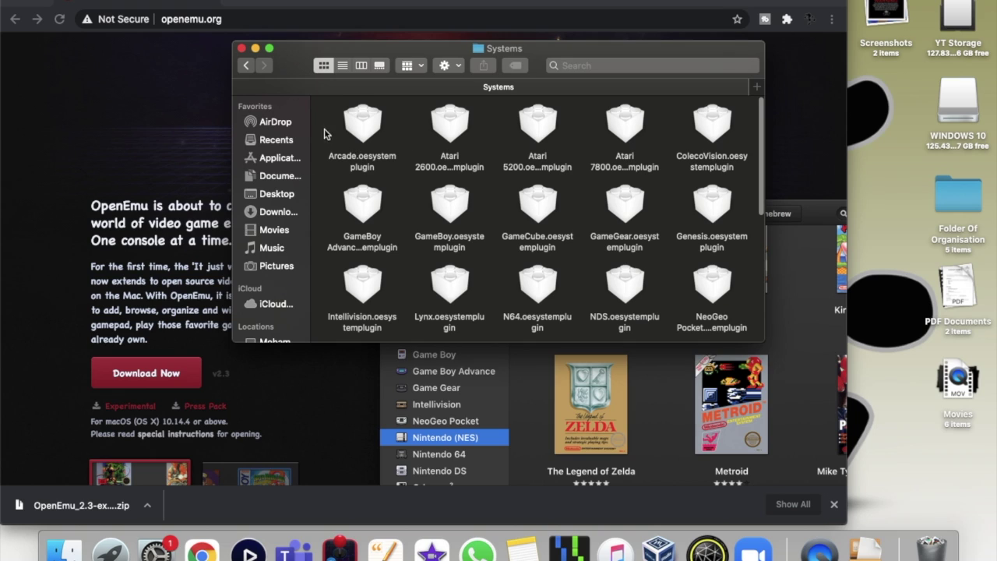
click(241, 48)
scroll(445, 256, up, 3)
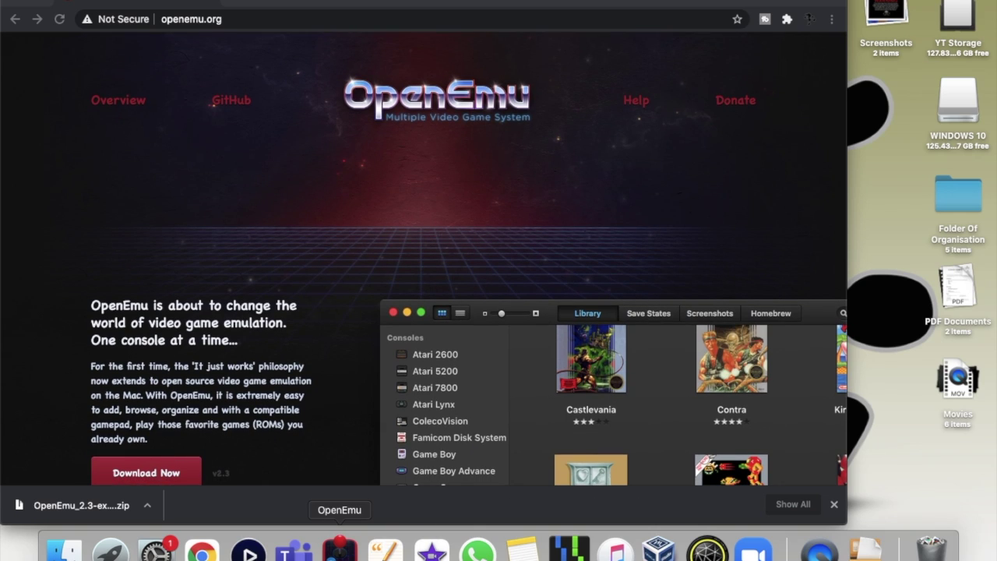
click(340, 545)
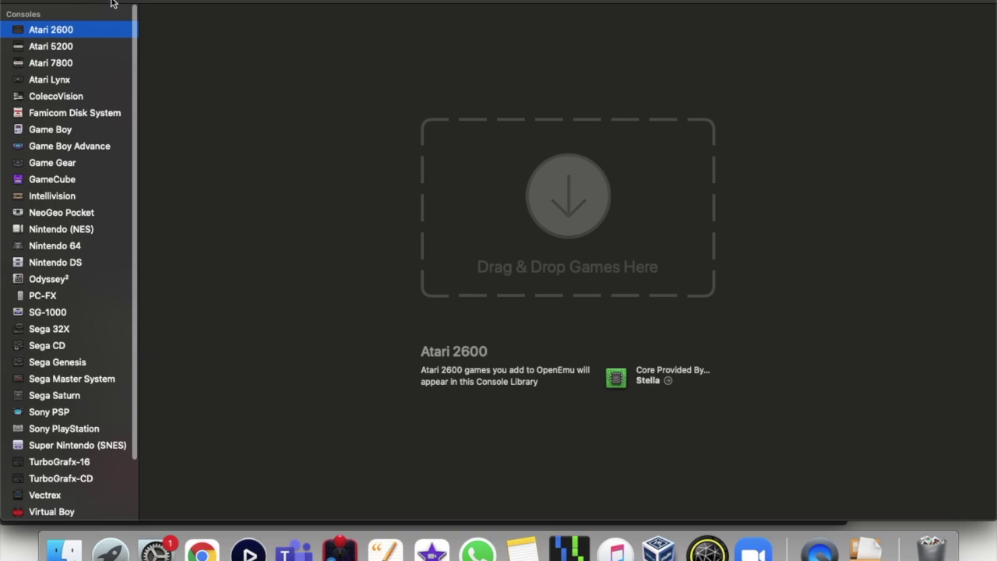
Step: Enable the Arcade console in the library's console list
click(120, 14)
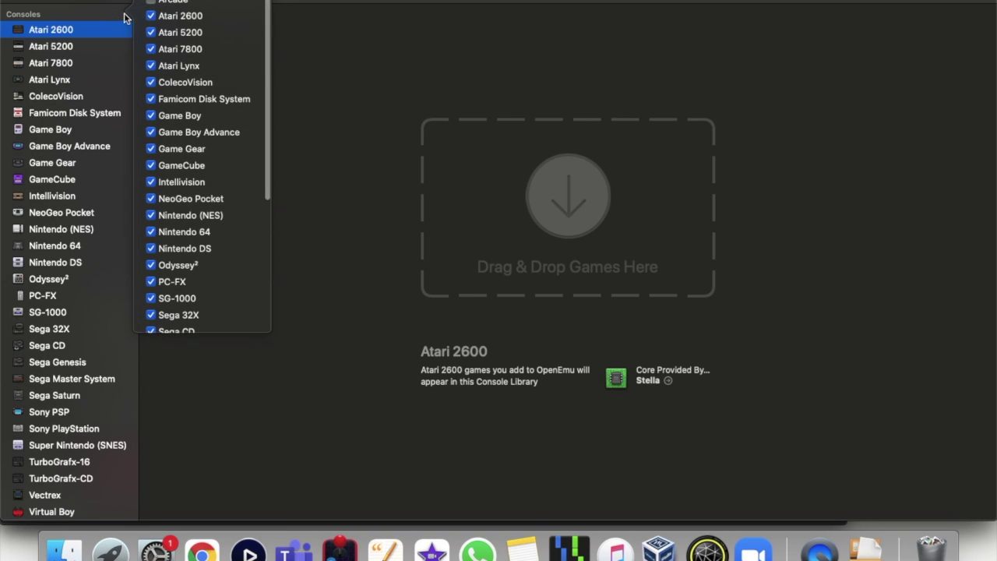
click(151, 4)
click(347, 16)
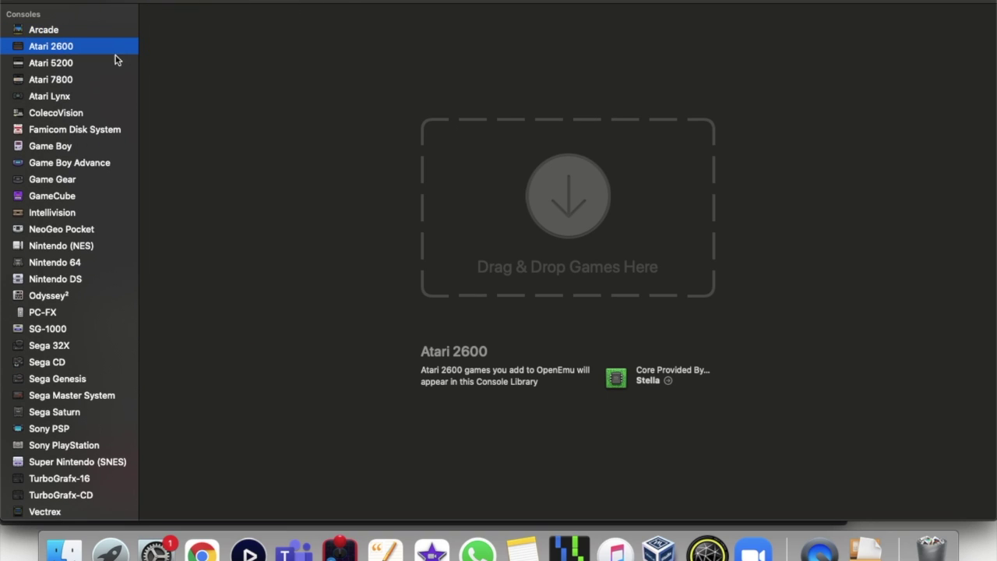
Step: Select Arcade in the sidebar and scroll through its games to the Mortal Kombat row
click(89, 25)
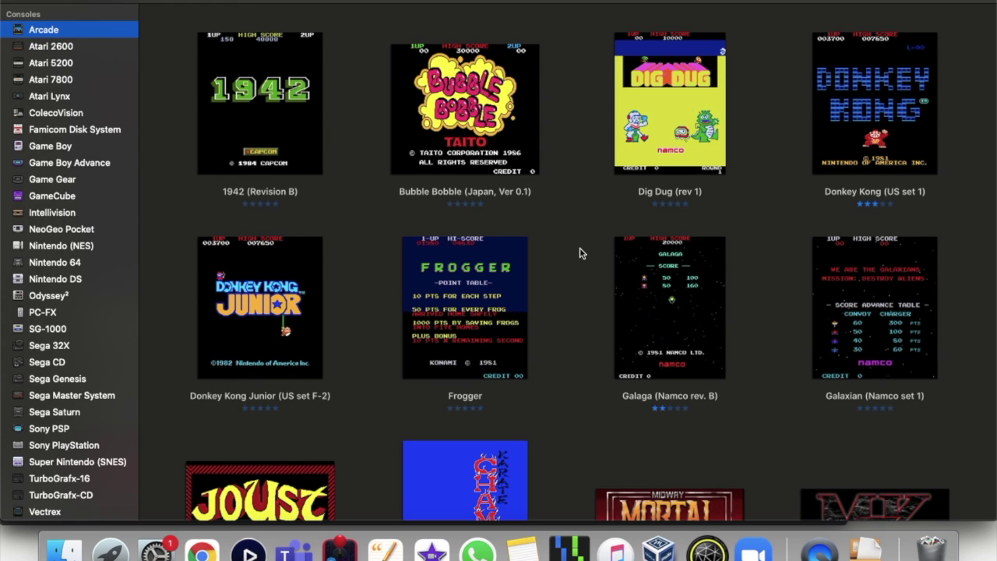
scroll(556, 146, down, 1)
scroll(556, 146, down, 15)
scroll(556, 146, up, 5)
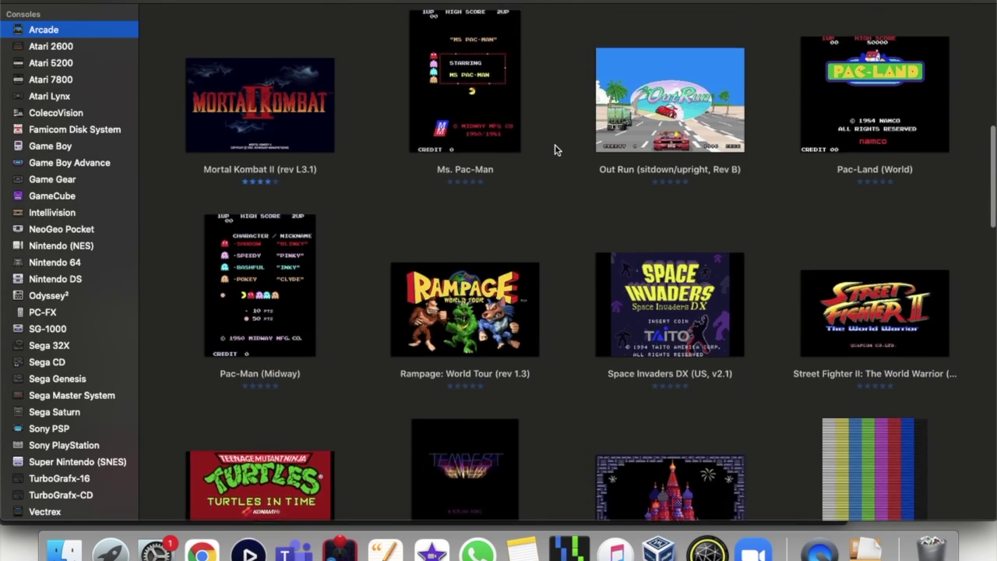
scroll(557, 150, up, 5)
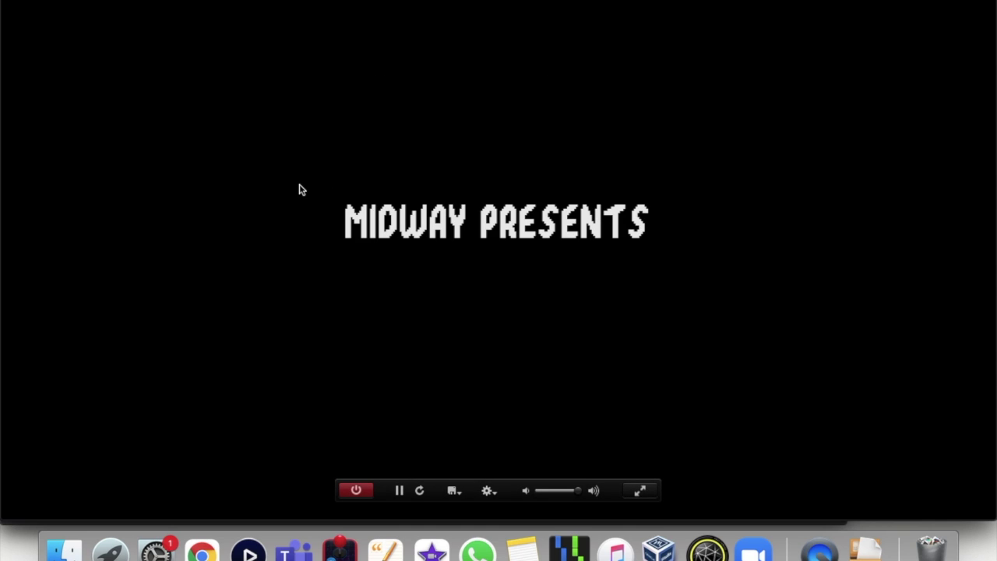
Step: Start Mortal Kombat as Kano, fight Scorpion, then quit the game and hide Chrome
key(Return)
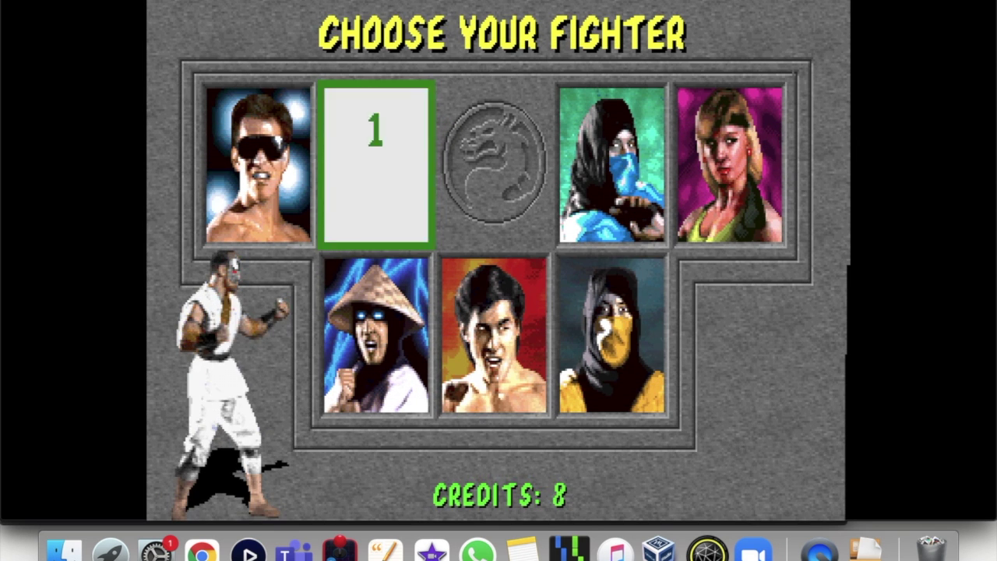
key(Return)
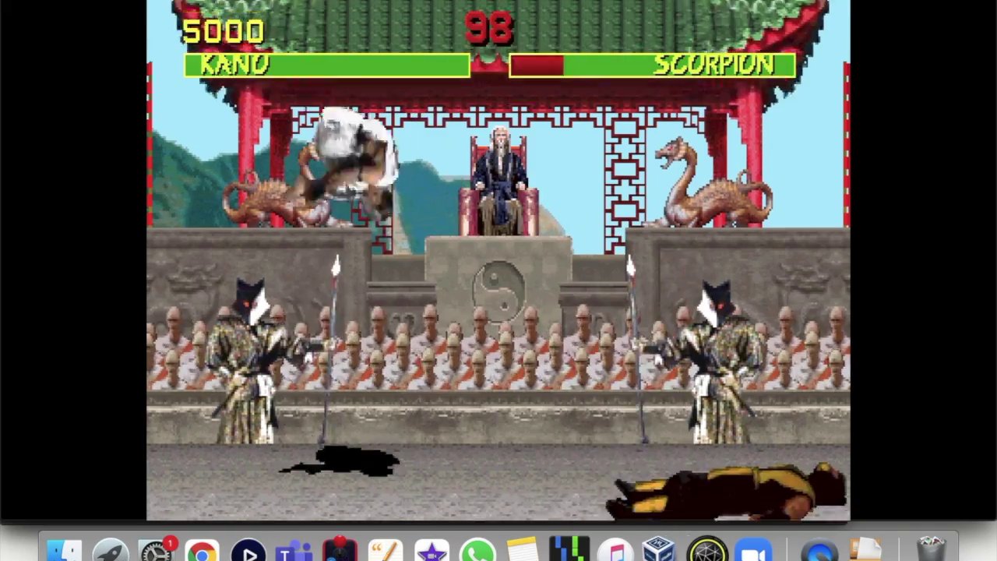
key(Right)
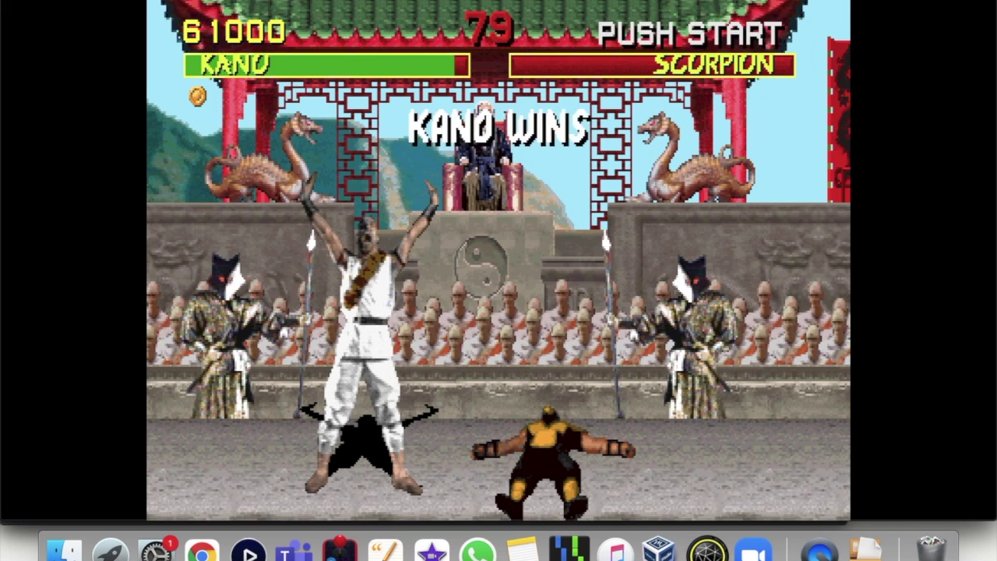
key(super+w)
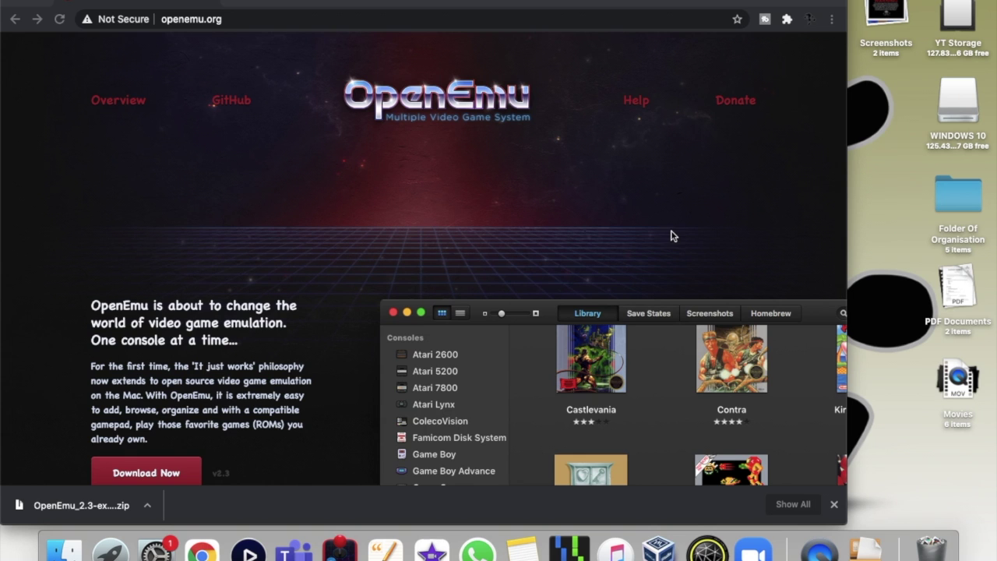
key(super+w)
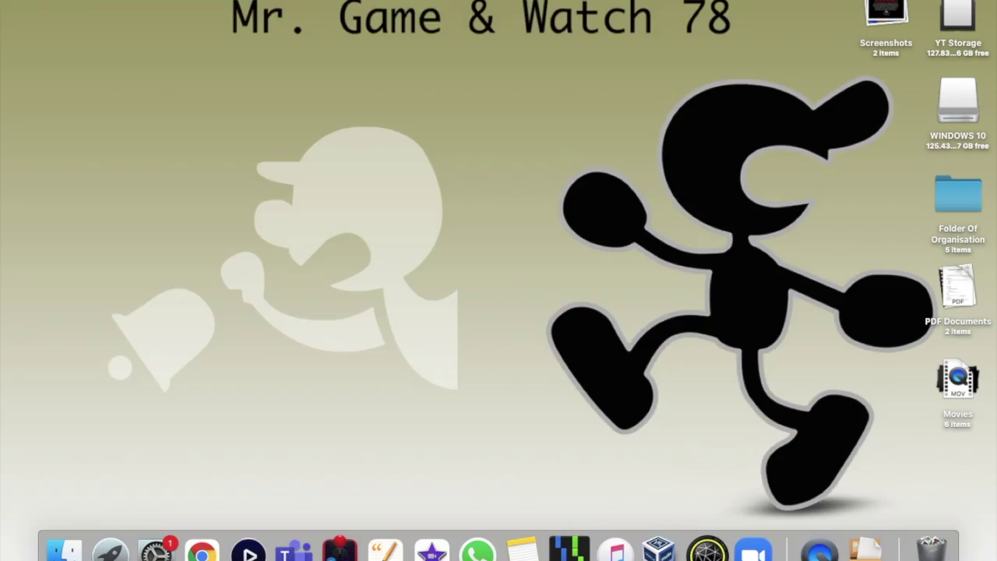